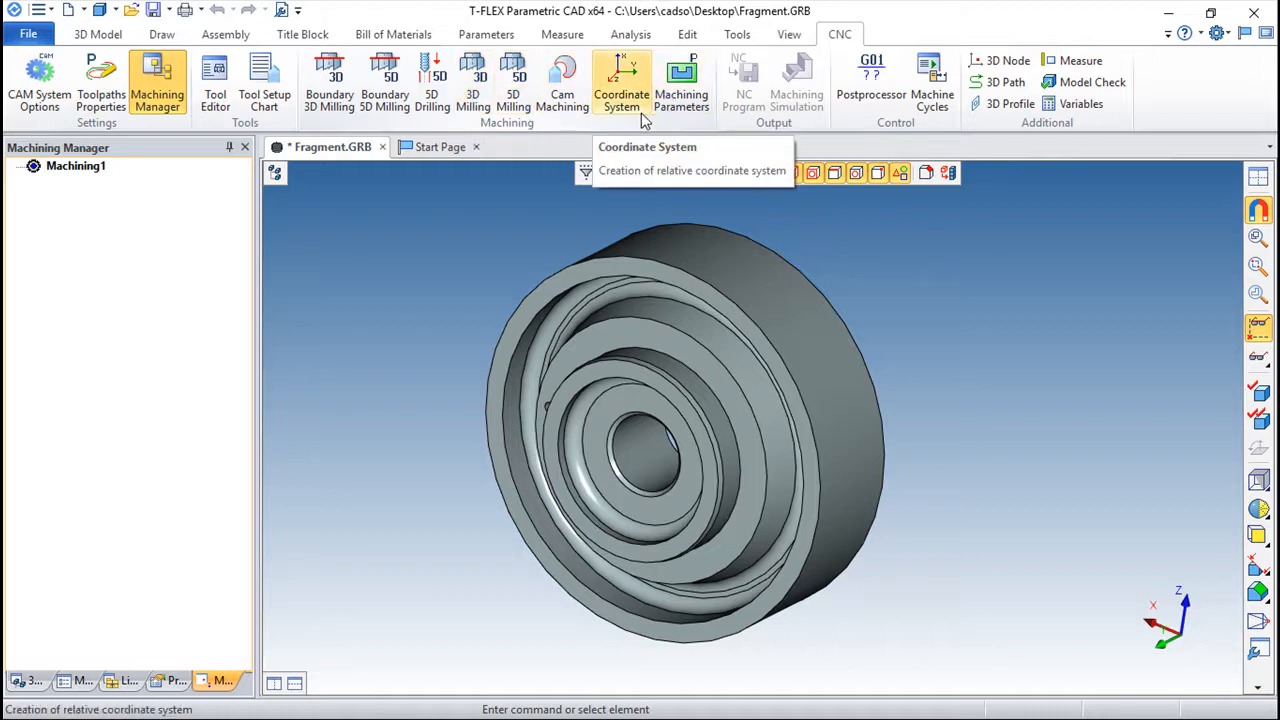
{"action": "left_click", "coordinate": [504, 82]}
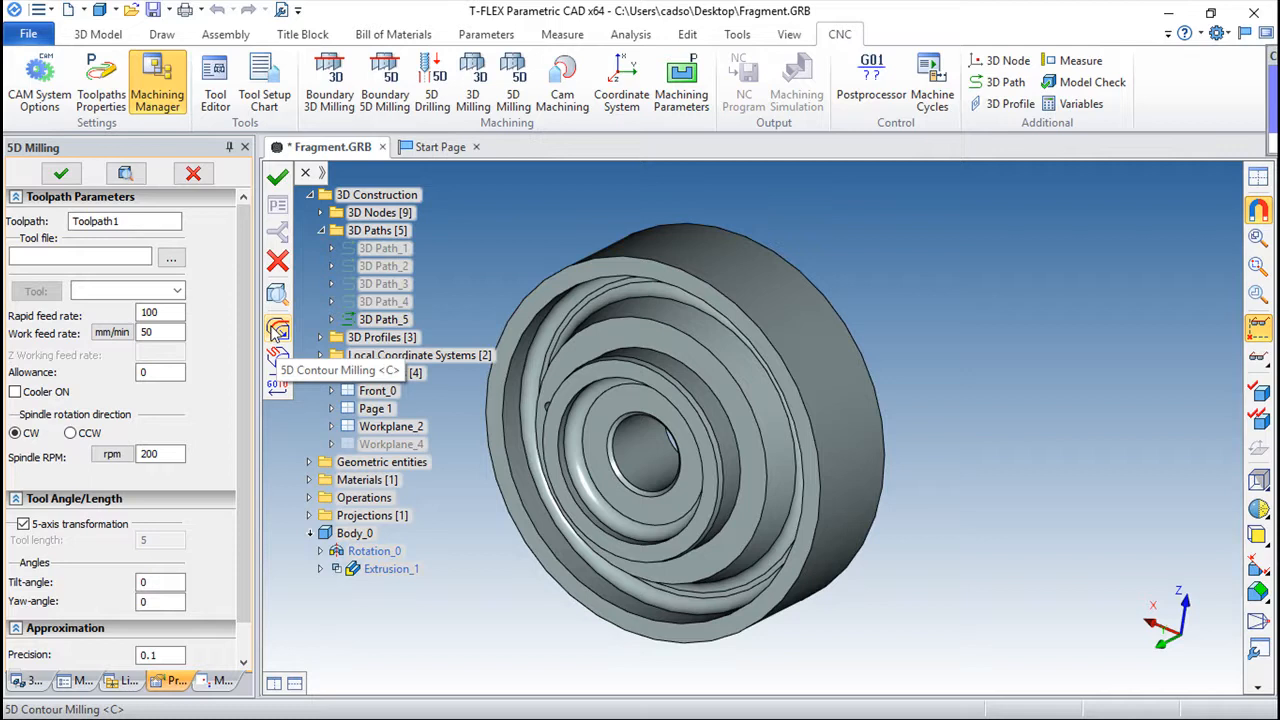
{"action": "left_click", "coordinate": [383, 301]}
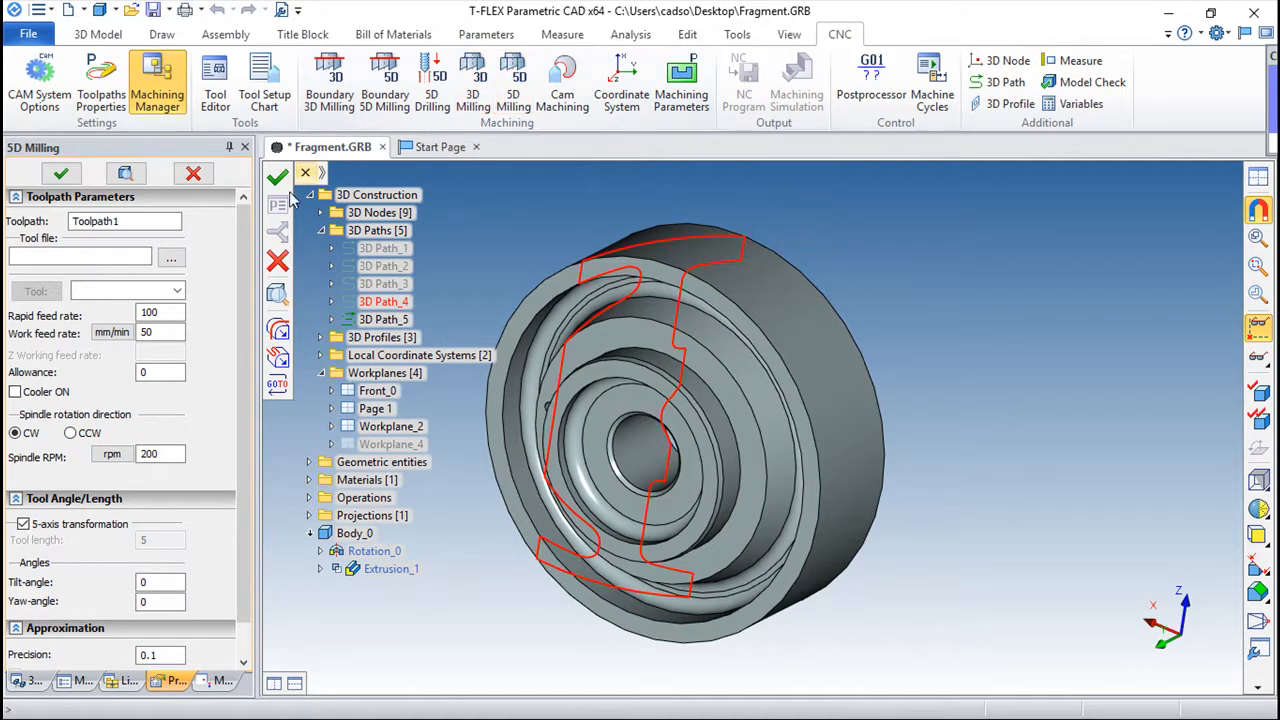
{"action": "left_click", "coordinate": [278, 260]}
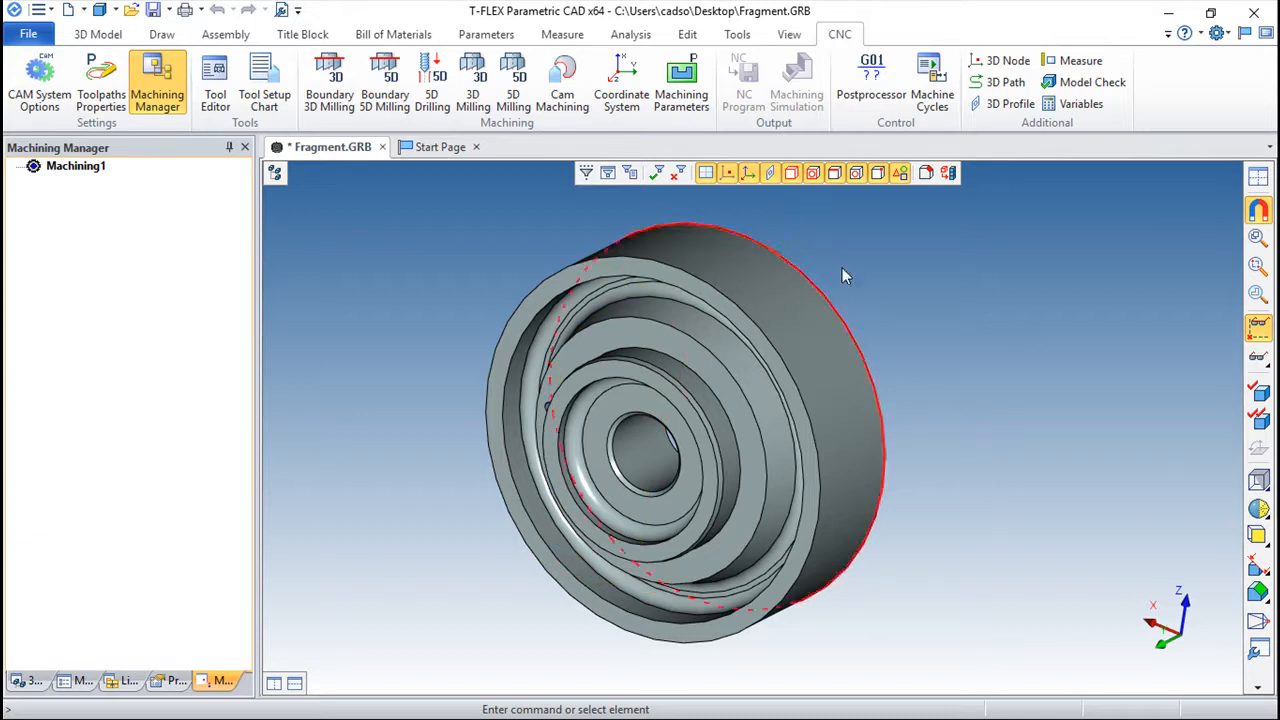
Start a 5D contour milling toolpath that follows 3D Path_5 on the wheel's outer surface
{"action": "scroll", "coordinate": [984, 344], "scroll_direction": "up", "scroll_amount": 1}
{"action": "scroll", "coordinate": [929, 351], "scroll_direction": "down", "scroll_amount": 1}
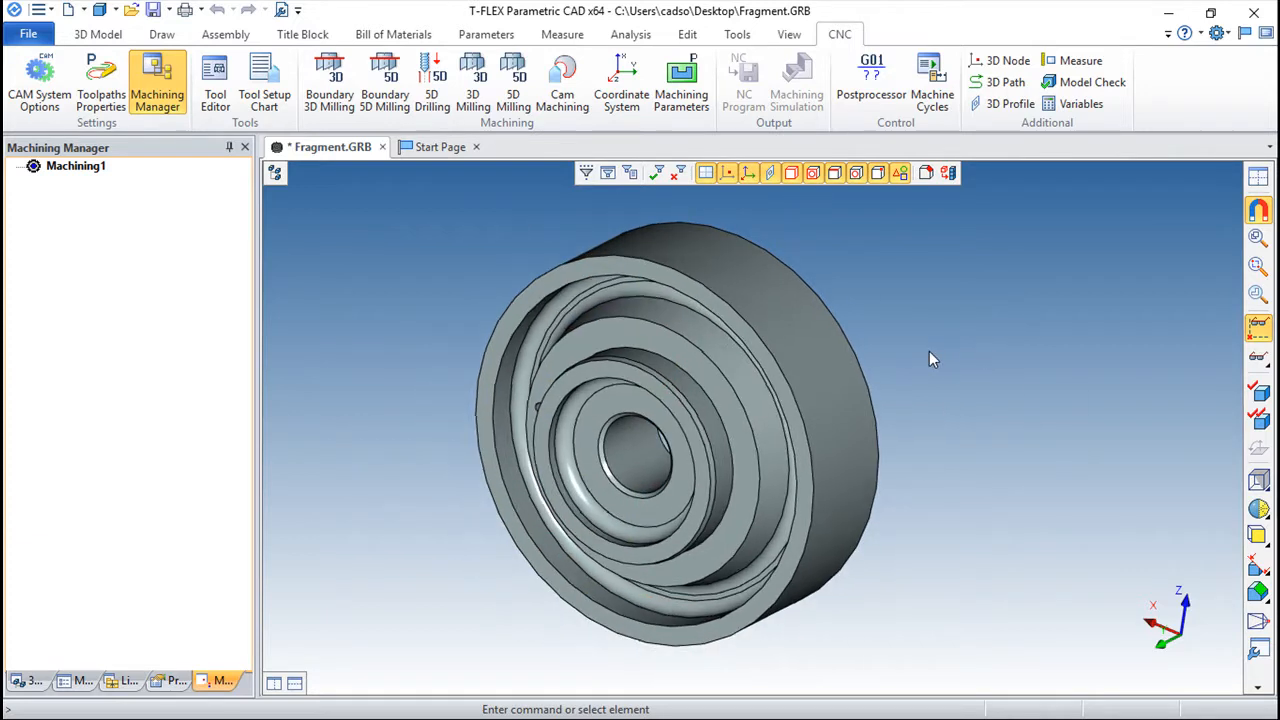
{"action": "left_click_drag", "start_coordinate": [949, 397], "coordinate": [1015, 459]}
{"action": "left_click_drag", "start_coordinate": [931, 347], "coordinate": [785, 460]}
{"action": "left_click_drag", "start_coordinate": [752, 307], "coordinate": [716, 258]}
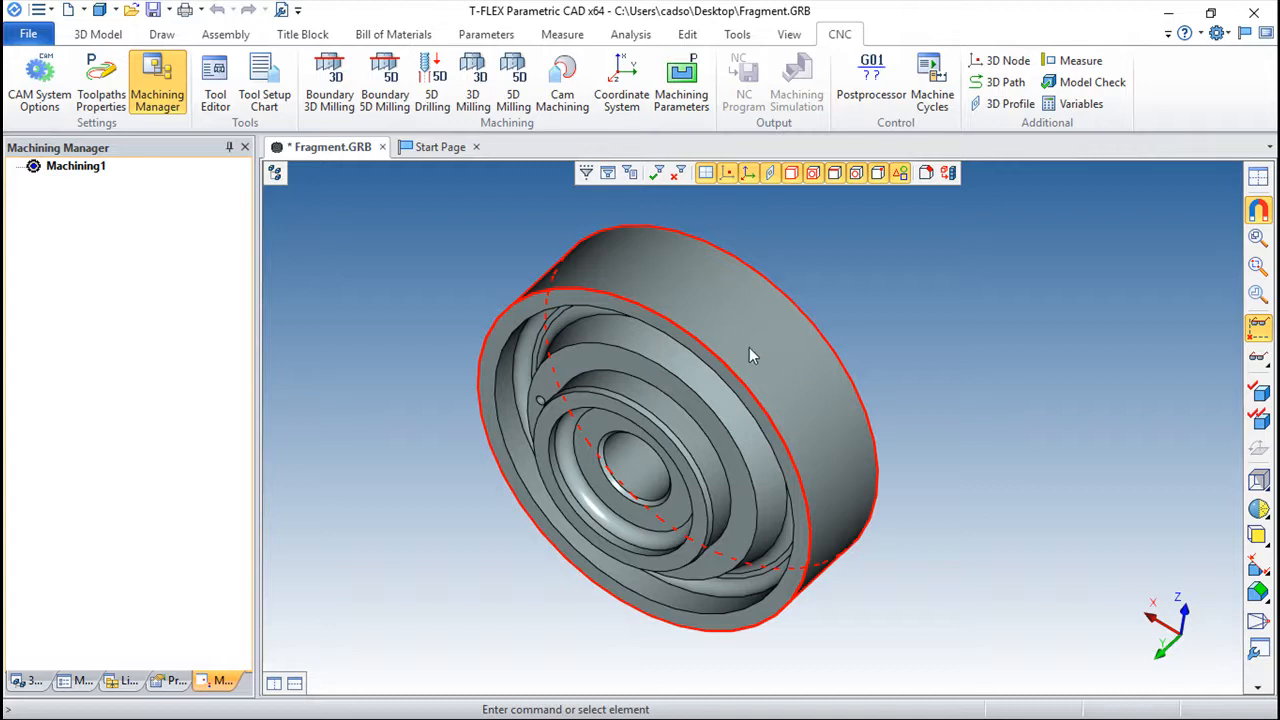
{"action": "left_click", "coordinate": [512, 76]}
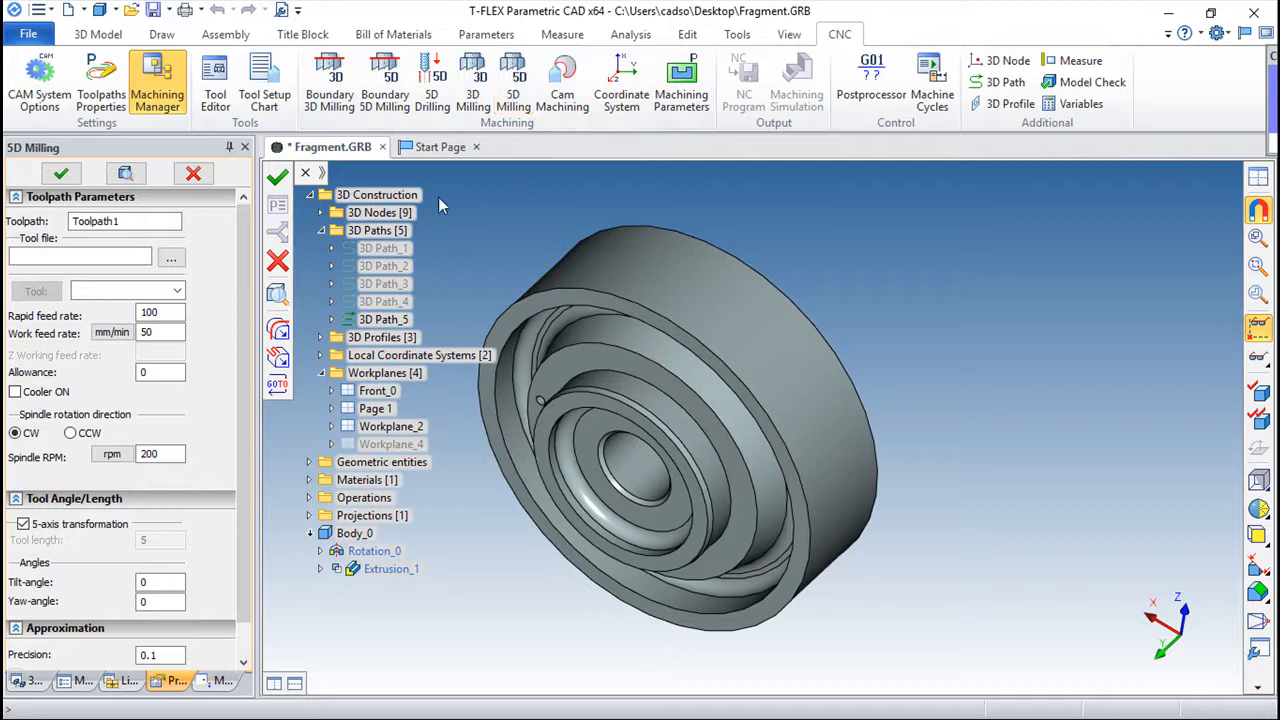
{"action": "left_click", "coordinate": [383, 266]}
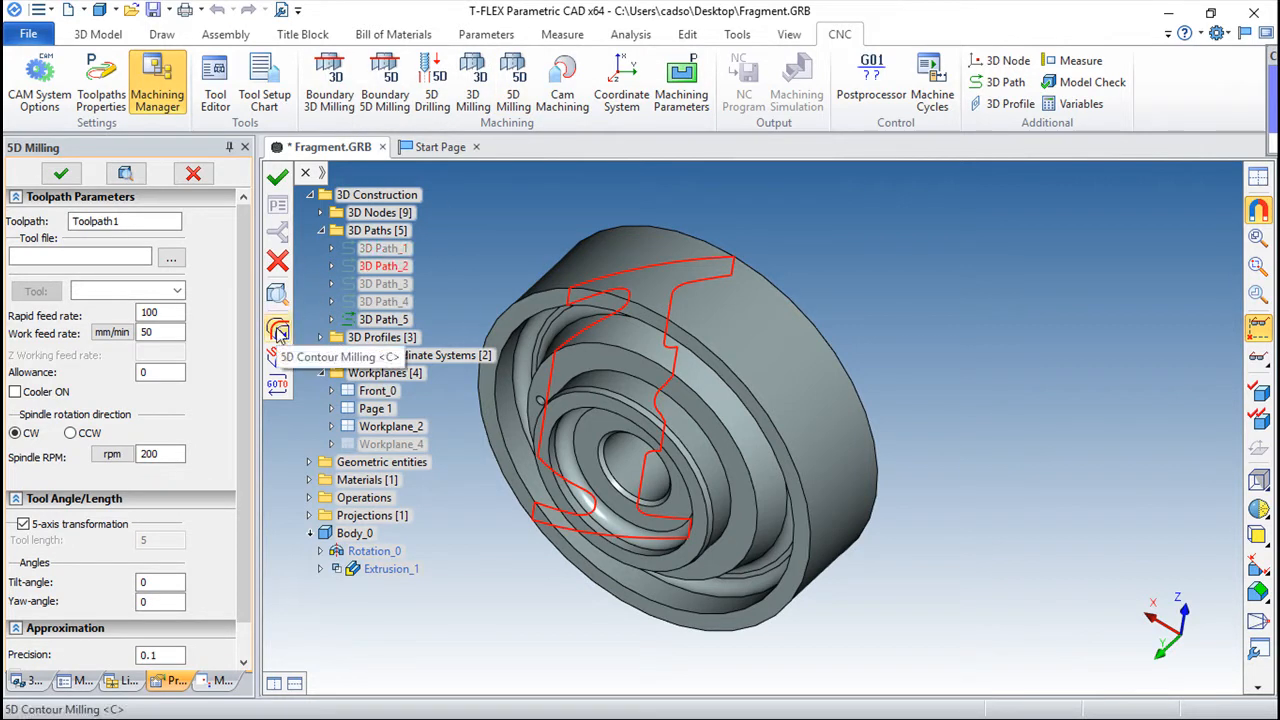
{"action": "left_click", "coordinate": [279, 330]}
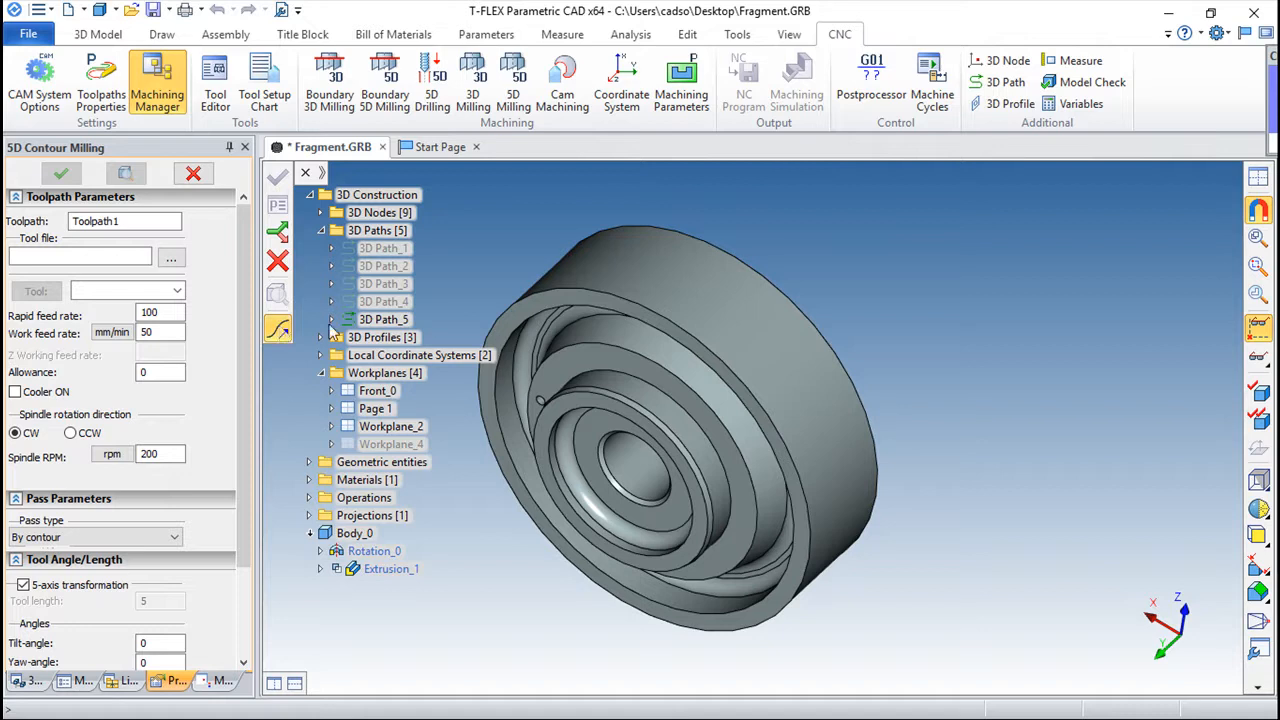
{"action": "left_click", "coordinate": [390, 320]}
{"action": "left_click", "coordinate": [370, 322]}
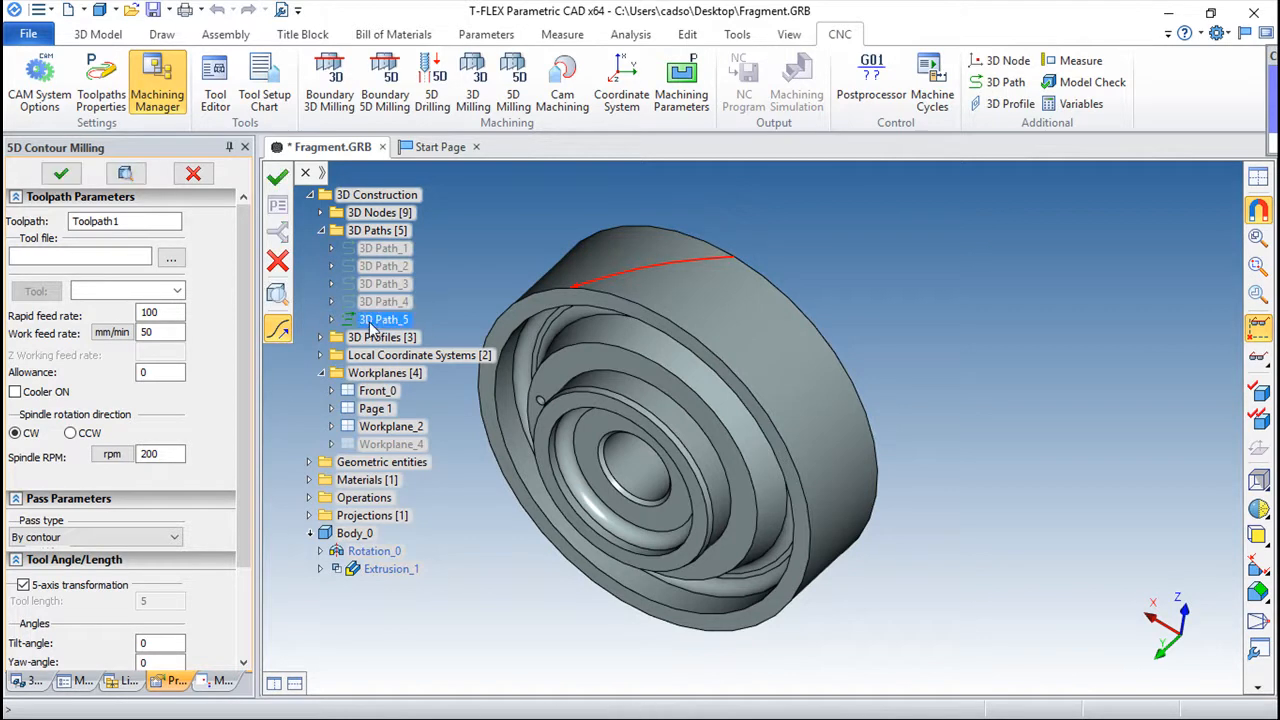
Load the tool file aa.too for the toolpath, choose its Spherical tool and review the tool's definition
{"action": "left_click", "coordinate": [171, 258]}
{"action": "double_click", "coordinate": [1045, 240]}
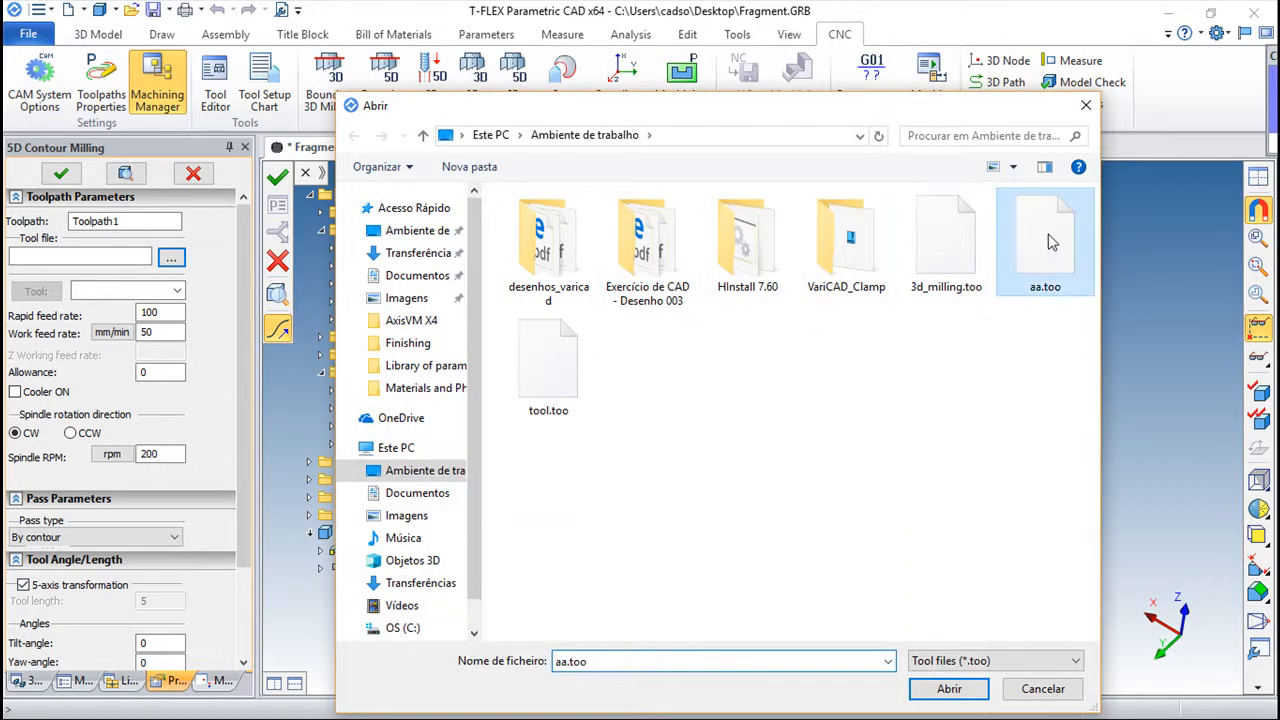
{"action": "left_click", "coordinate": [178, 292]}
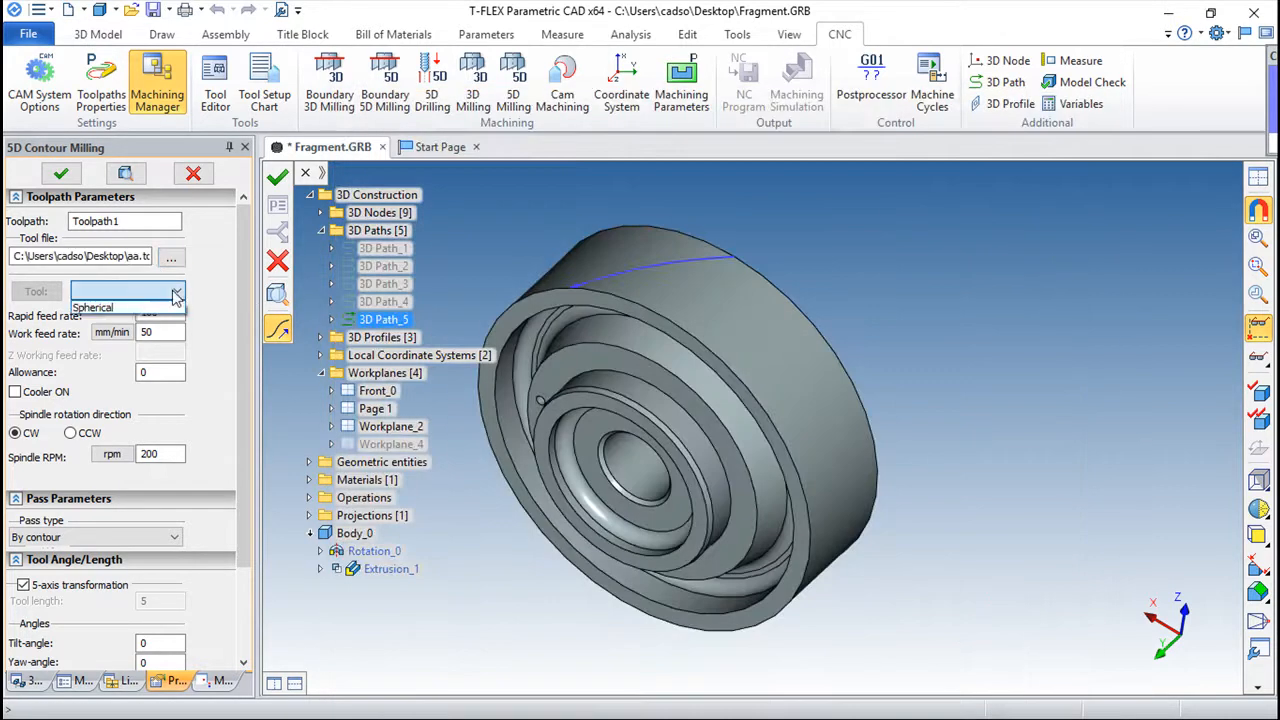
{"action": "left_click", "coordinate": [113, 312]}
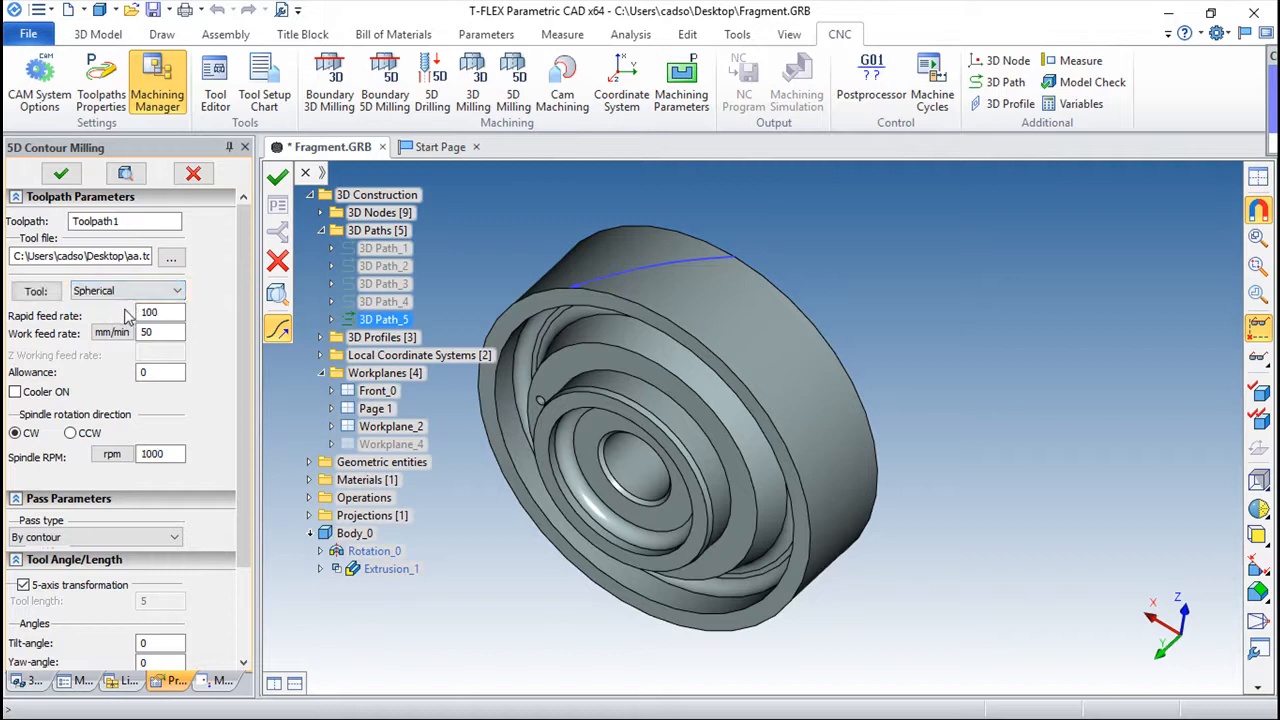
{"action": "left_click", "coordinate": [35, 292]}
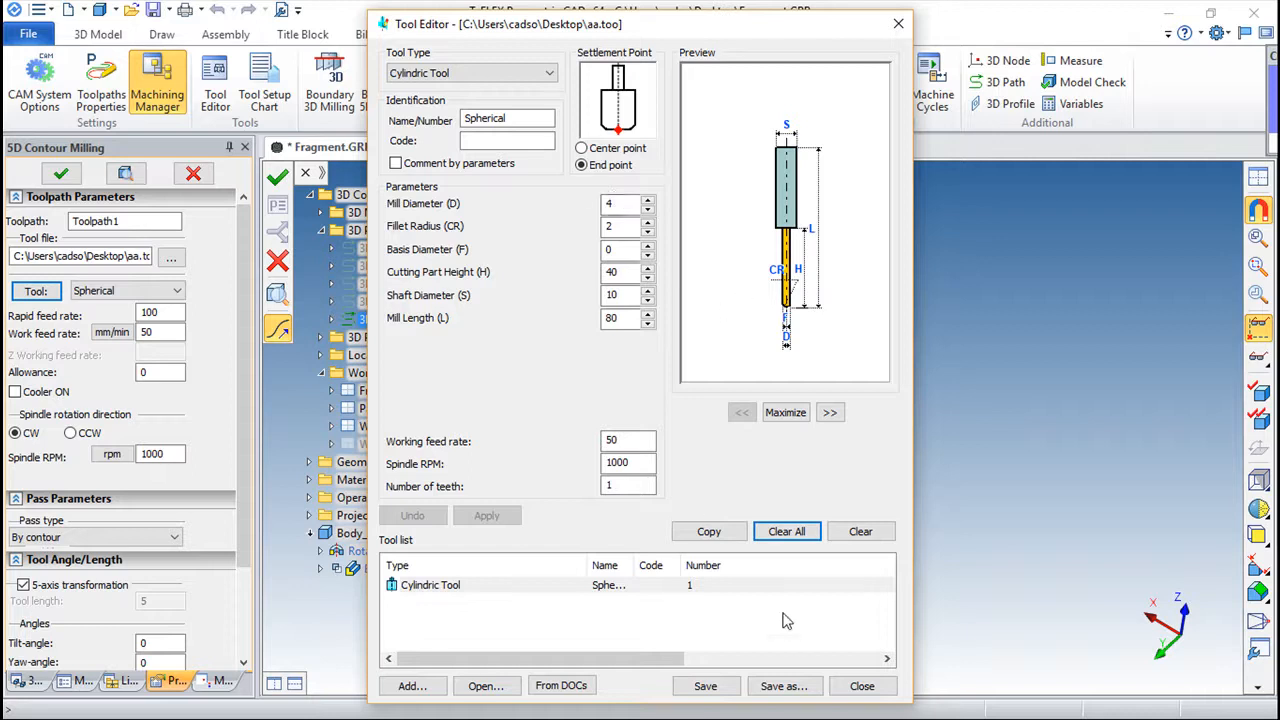
{"action": "left_click", "coordinate": [858, 687]}
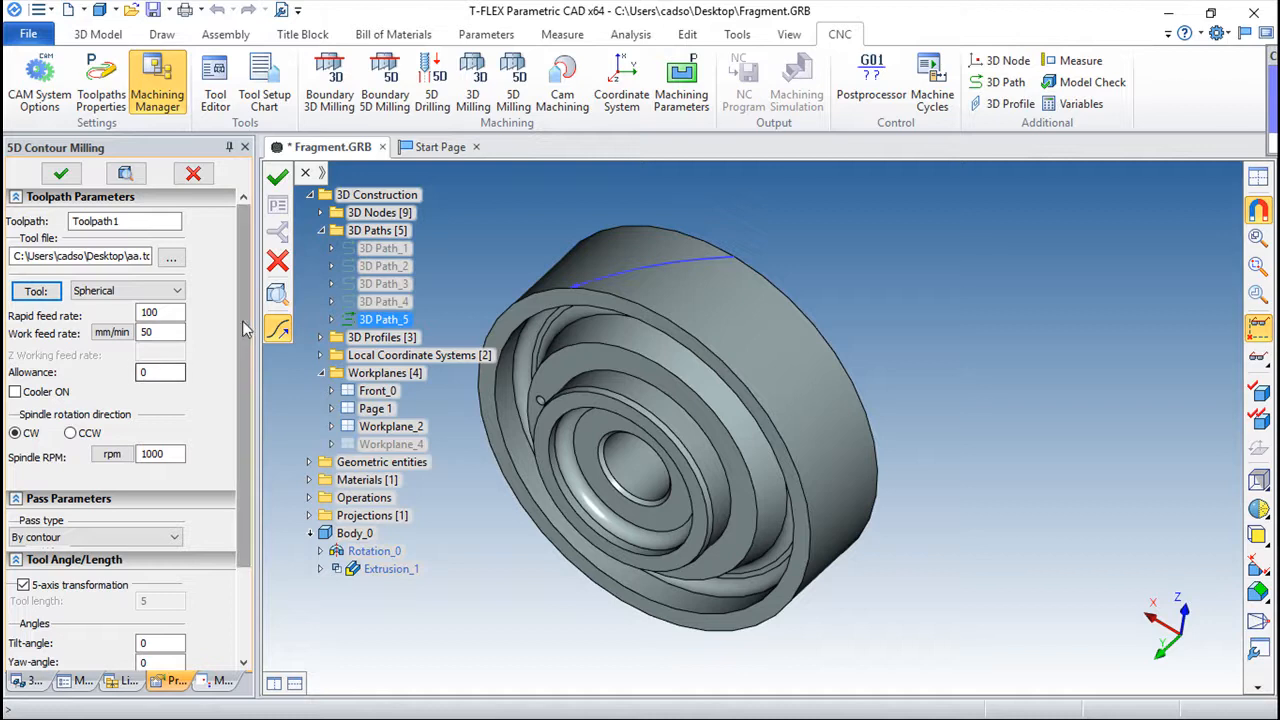
Review the remaining contour milling parameters, keep the pass type By contour, and create the toolpath
{"action": "left_click_drag", "start_coordinate": [244, 334], "coordinate": [253, 457]}
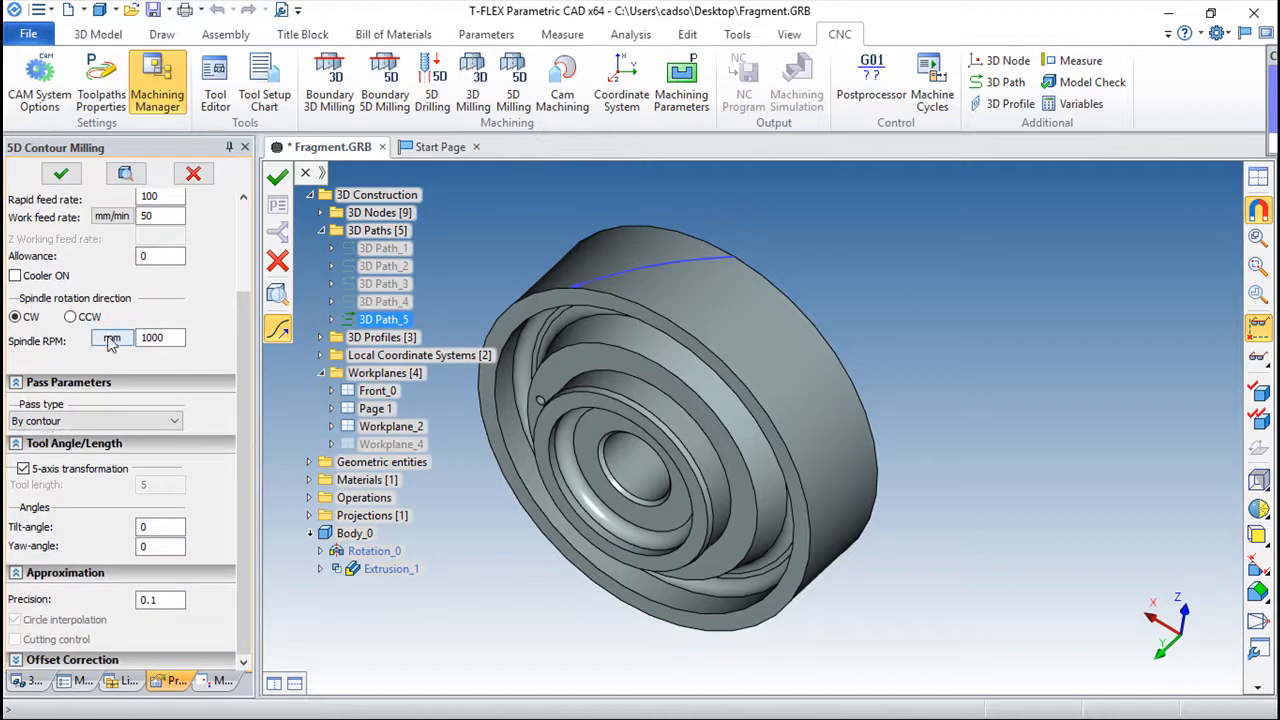
{"action": "left_click_drag", "start_coordinate": [534, 514], "coordinate": [528, 492]}
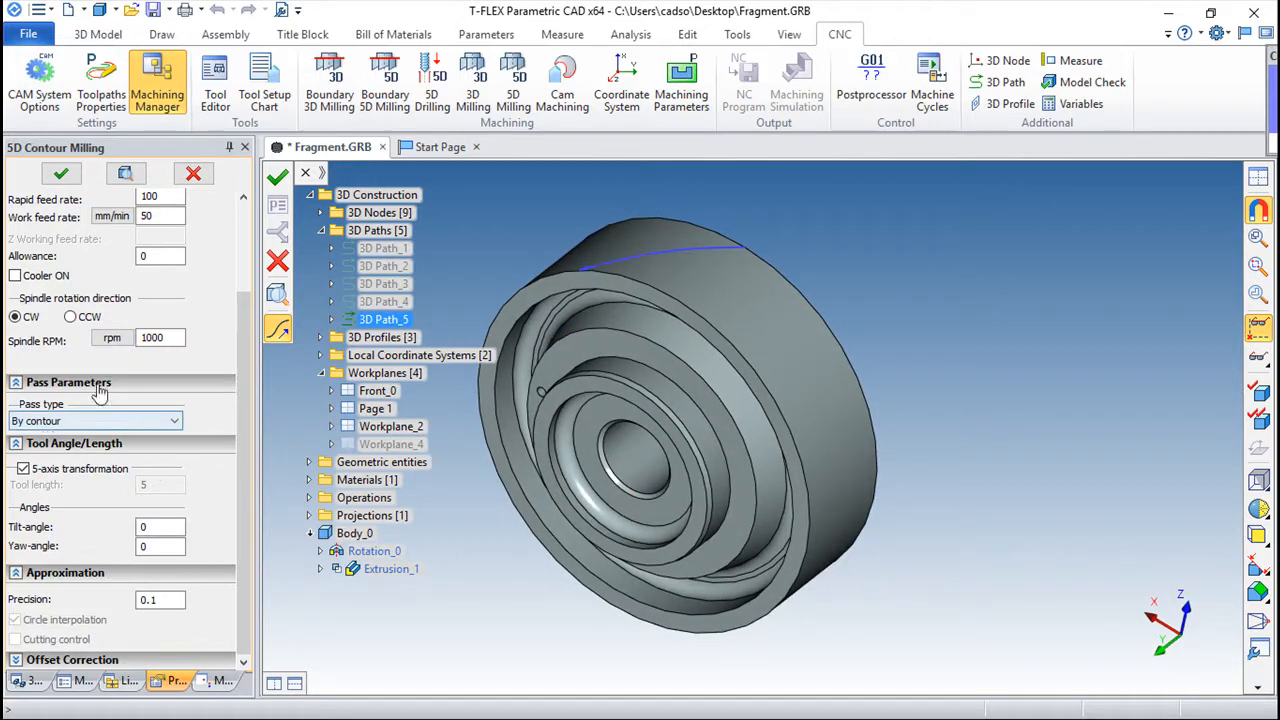
{"action": "left_click", "coordinate": [176, 422]}
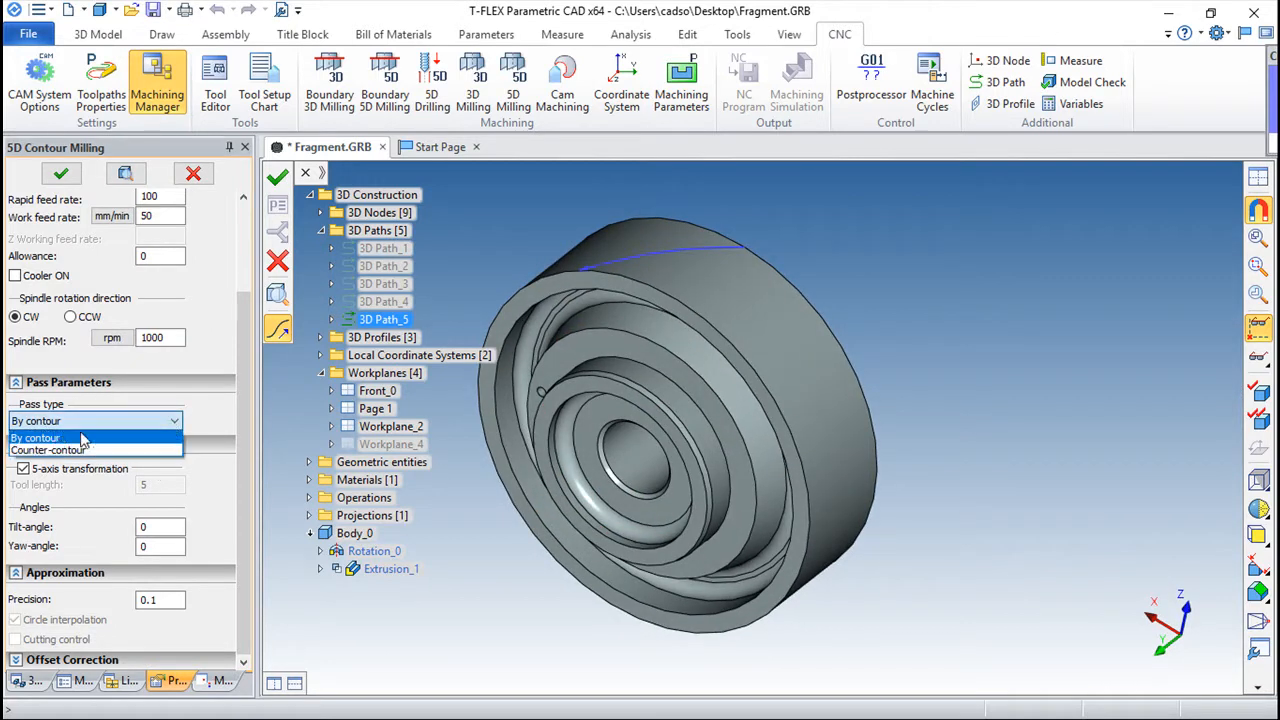
{"action": "left_click", "coordinate": [220, 420]}
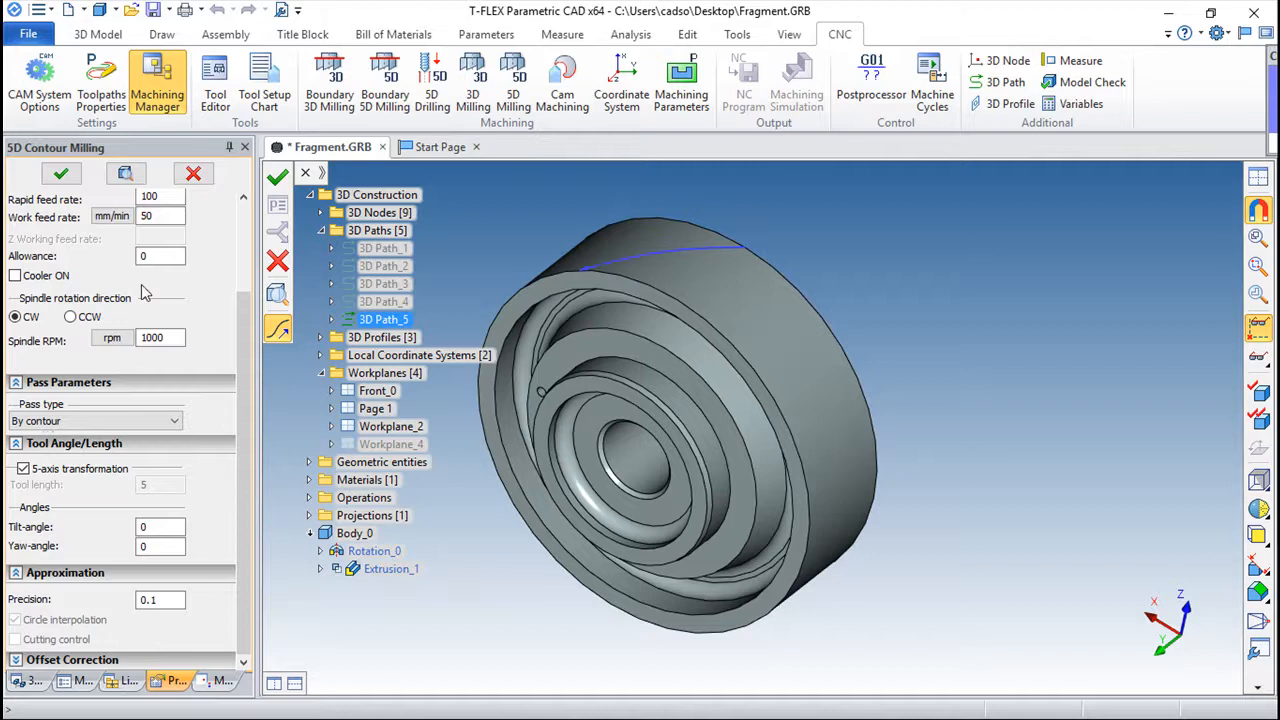
{"action": "left_click", "coordinate": [281, 178]}
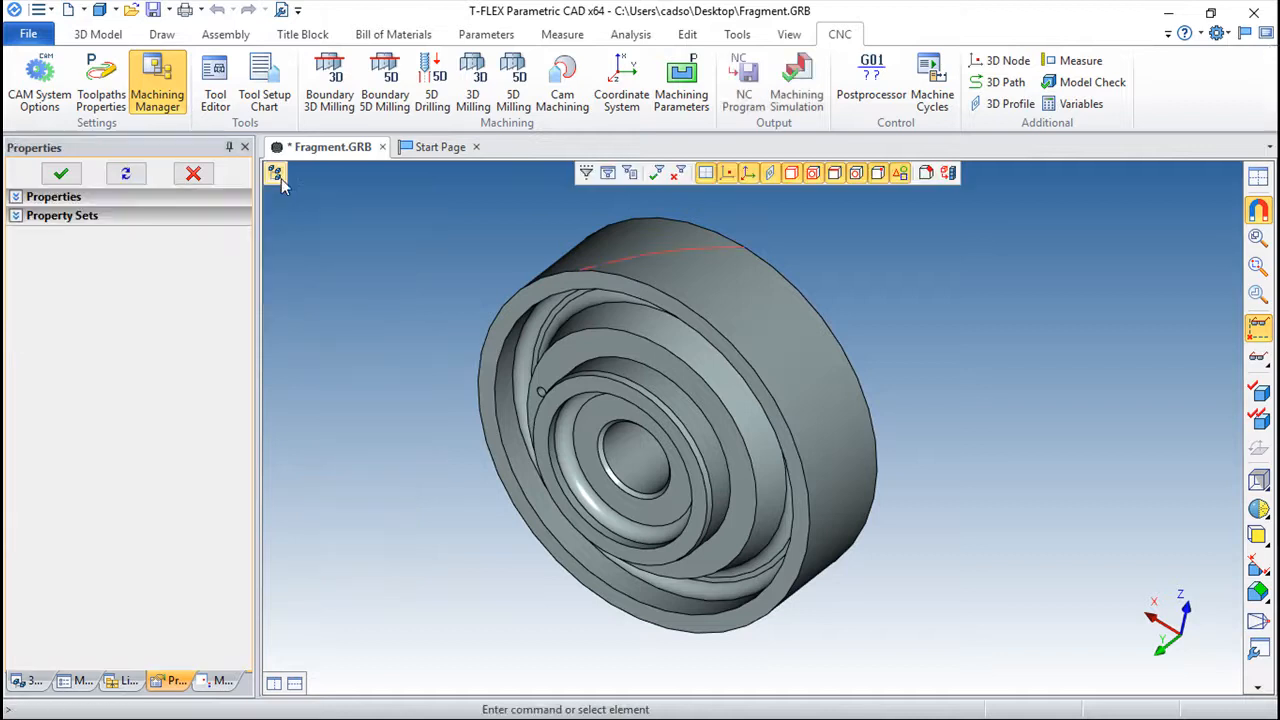
Run the machining simulation of the contour toolpath, examine the tool's orientation on the wheel, and leave the simulator
{"action": "left_click", "coordinate": [800, 93]}
{"action": "scroll", "coordinate": [761, 258], "scroll_direction": "up", "scroll_amount": 3}
{"action": "scroll", "coordinate": [934, 277], "scroll_direction": "up", "scroll_amount": 2}
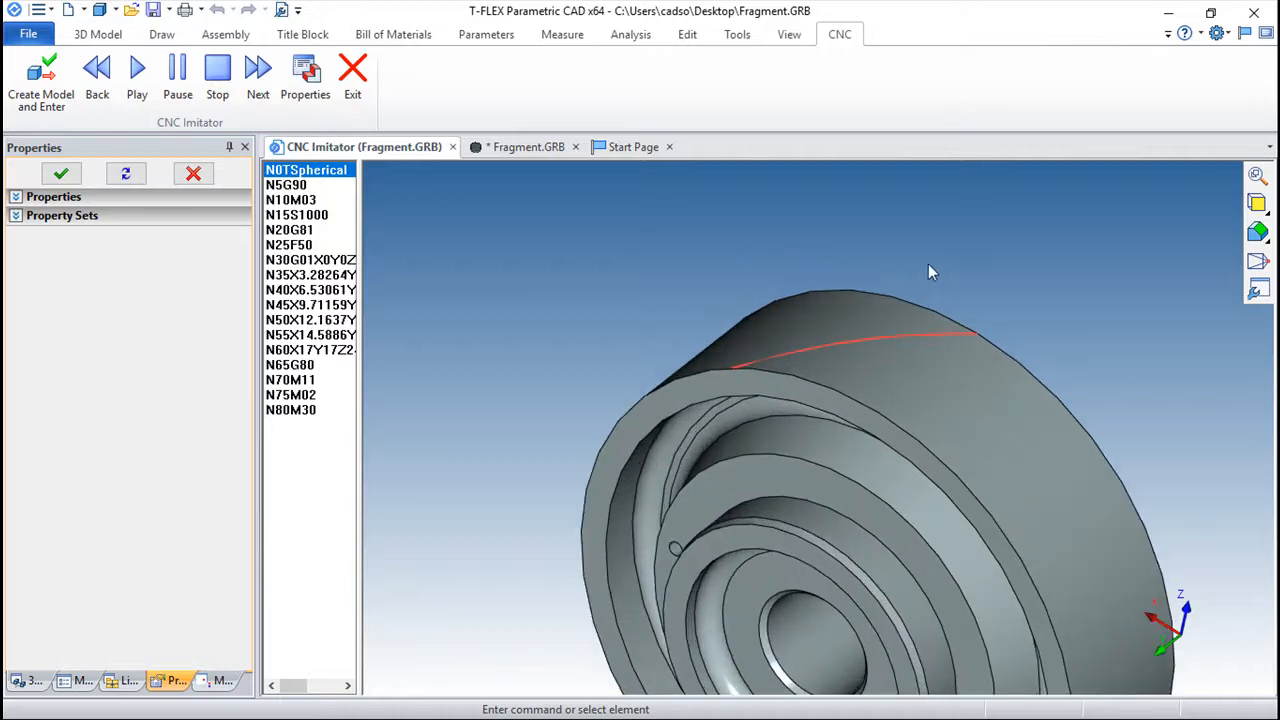
{"action": "left_click", "coordinate": [137, 67]}
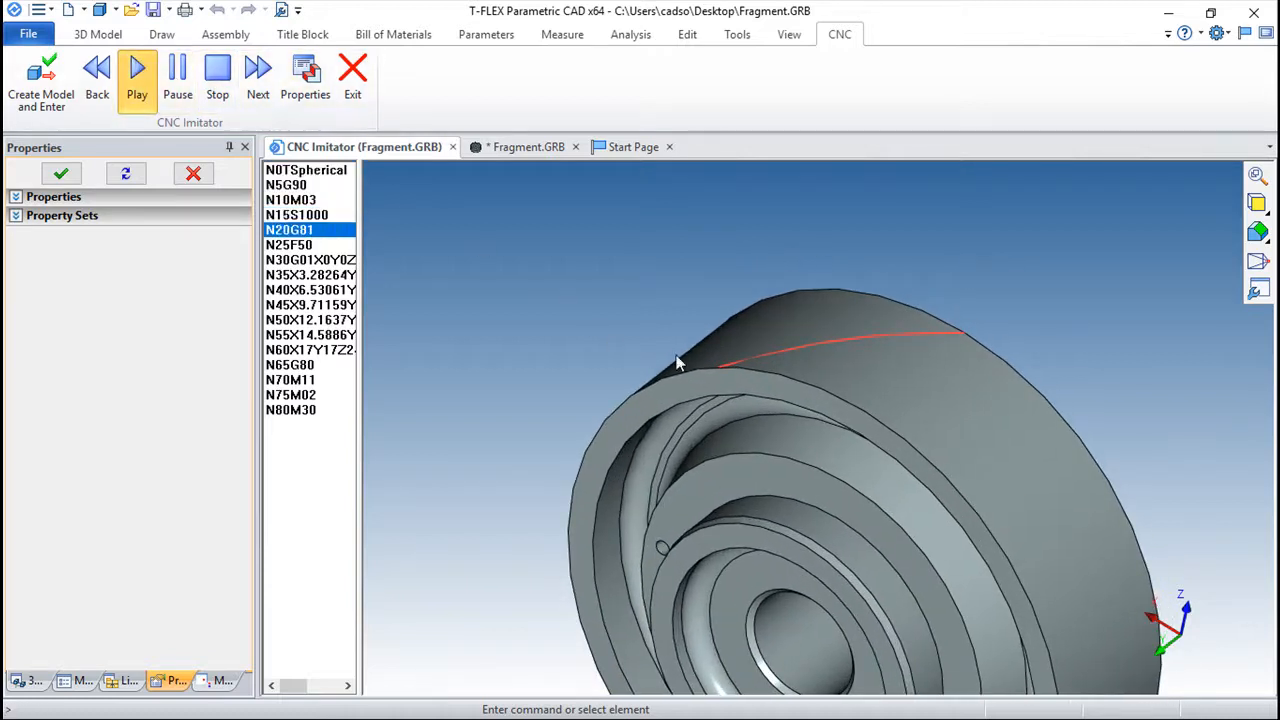
{"action": "scroll", "coordinate": [962, 357], "scroll_direction": "down", "scroll_amount": 2}
{"action": "scroll", "coordinate": [962, 357], "scroll_direction": "down", "scroll_amount": 2}
{"action": "left_click_drag", "start_coordinate": [1089, 364], "coordinate": [760, 470]}
{"action": "left_click_drag", "start_coordinate": [925, 361], "coordinate": [923, 432]}
{"action": "left_click_drag", "start_coordinate": [1134, 449], "coordinate": [1094, 391]}
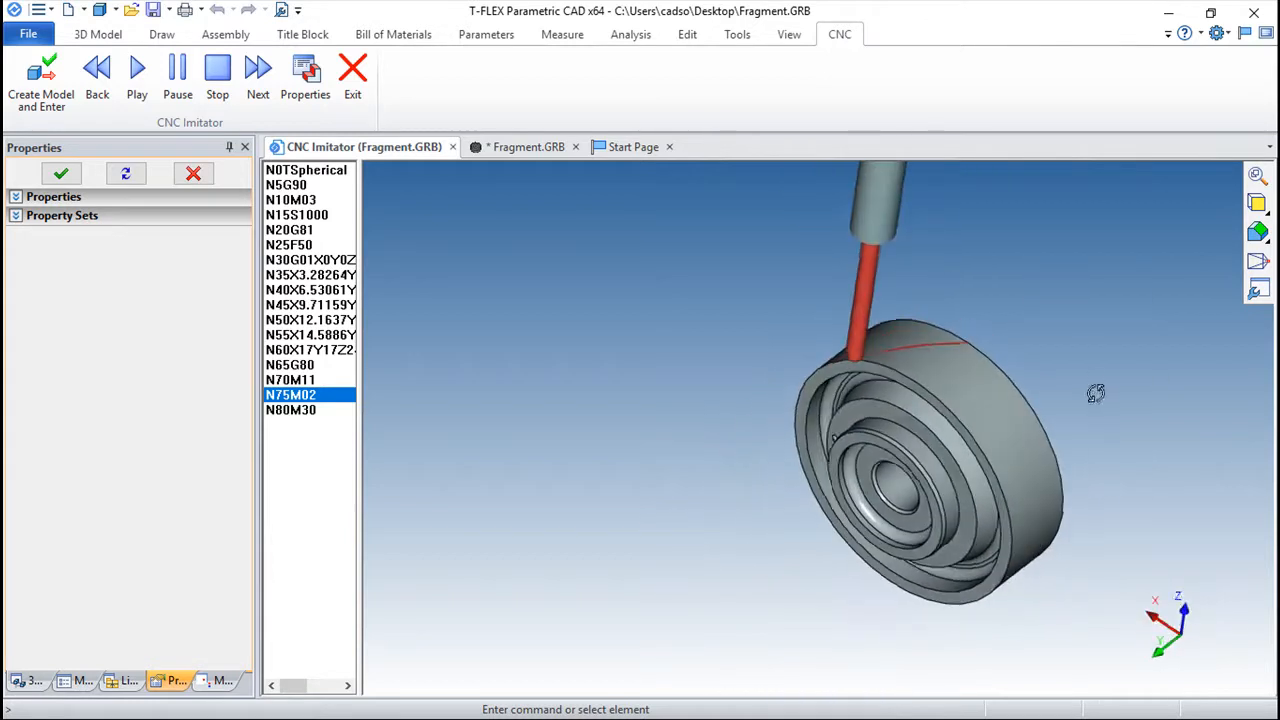
{"action": "left_click", "coordinate": [352, 75]}
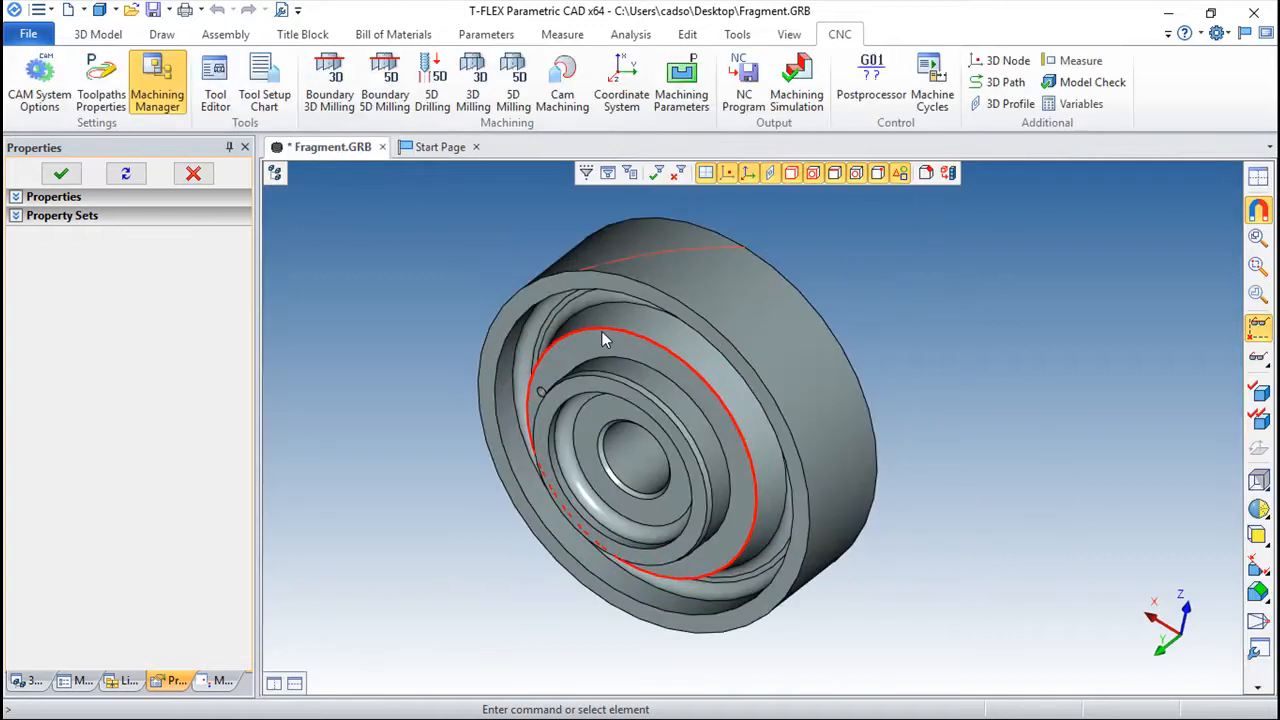
Edit Toolpath1 and set its tilt angle to 30
{"action": "left_click", "coordinate": [220, 681]}
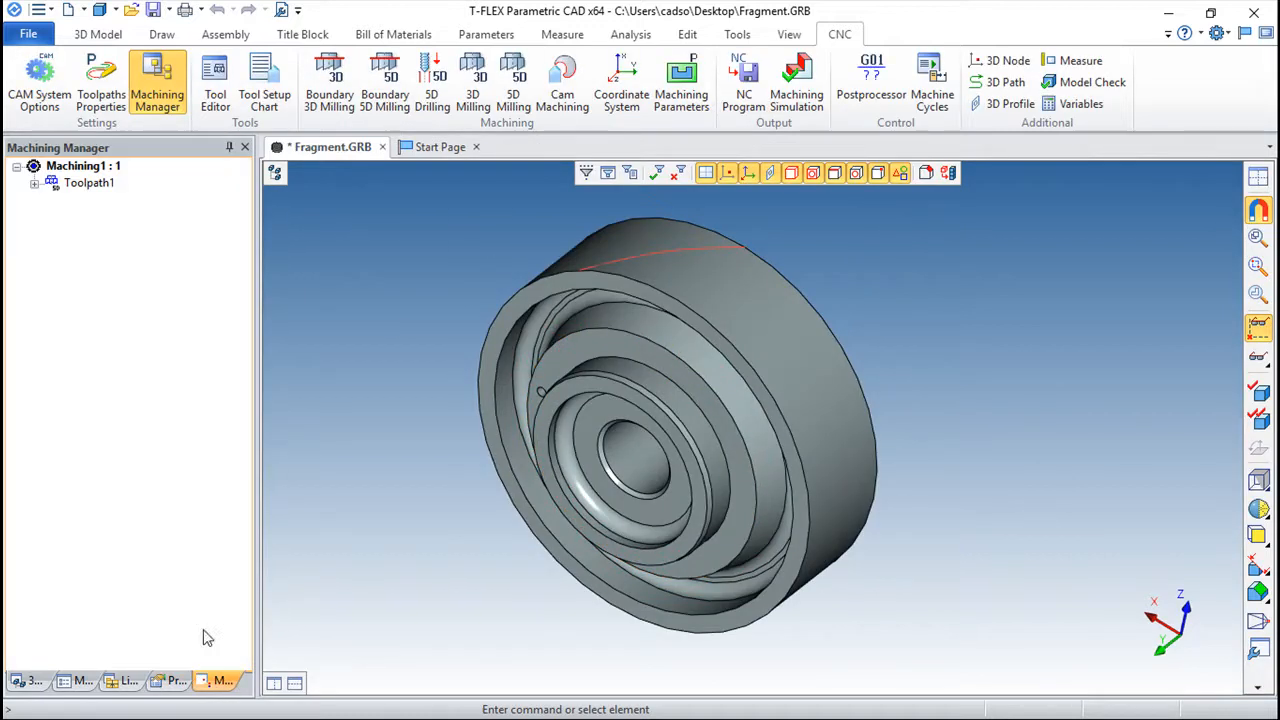
{"action": "double_click", "coordinate": [85, 190]}
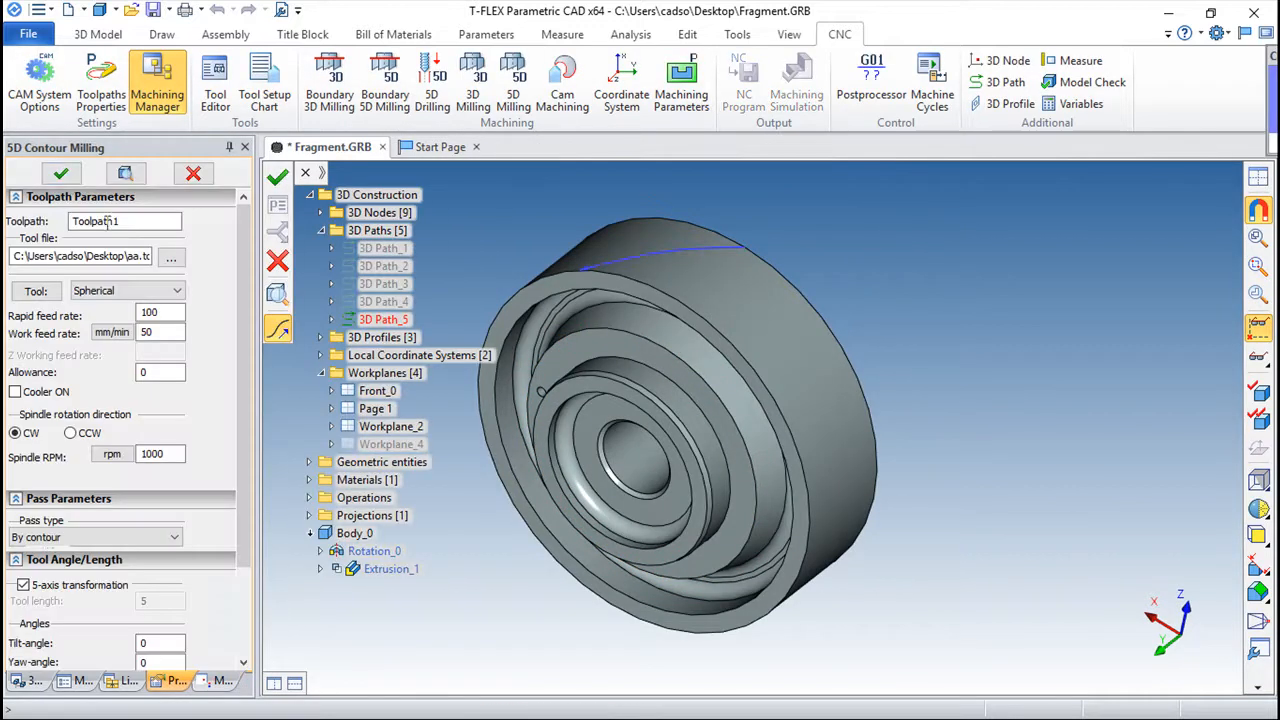
{"action": "scroll", "coordinate": [240, 380], "scroll_direction": "down", "scroll_amount": 3}
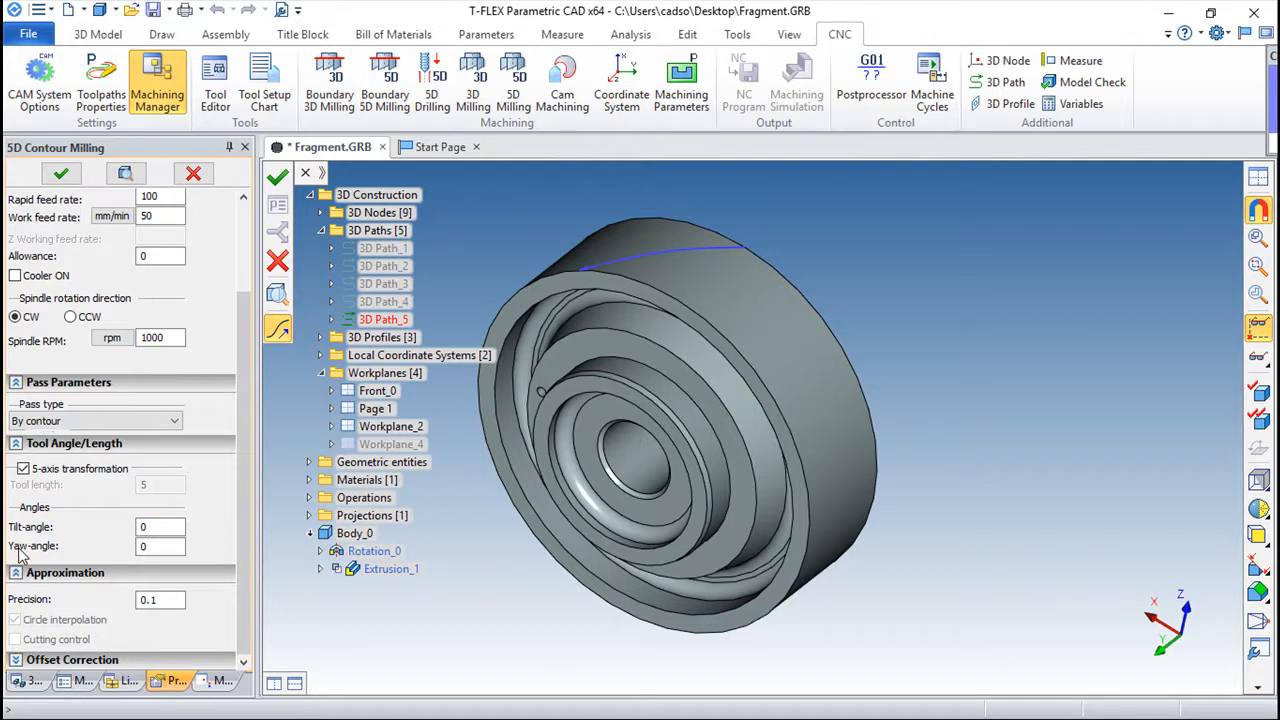
{"action": "left_click", "coordinate": [146, 527]}
{"action": "type", "text": "30"}
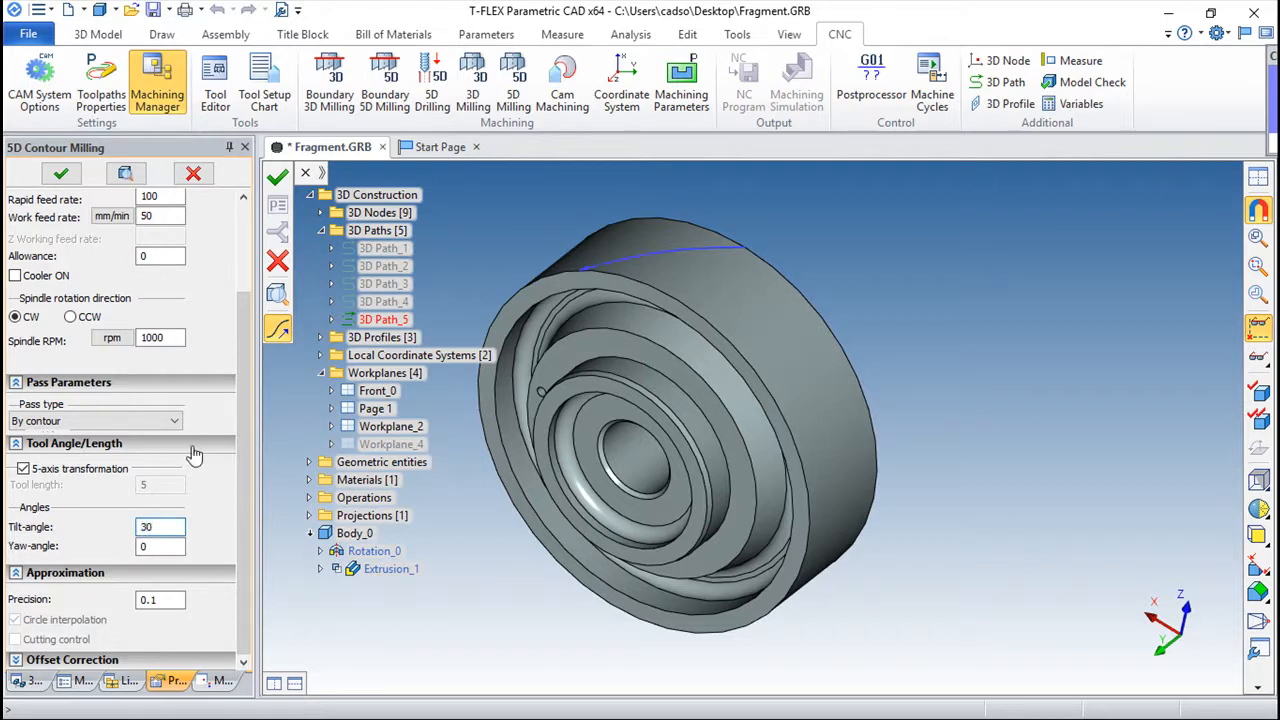
{"action": "left_click", "coordinate": [278, 177]}
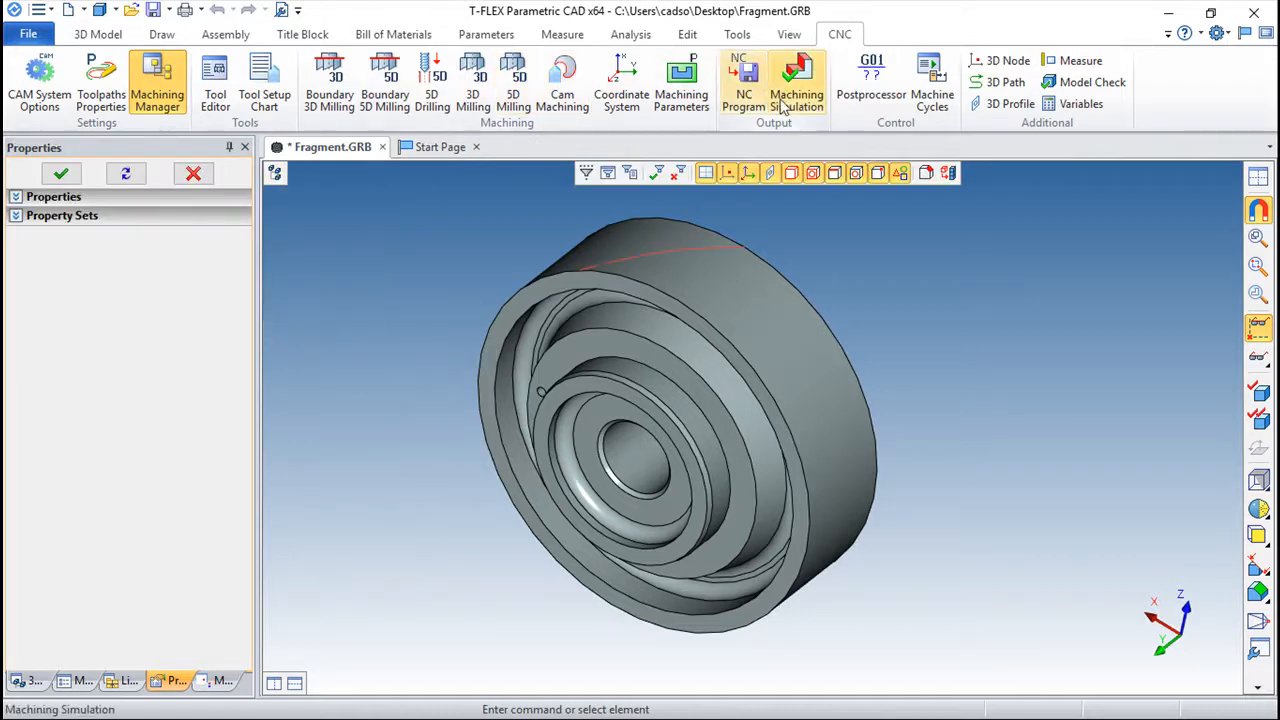
Simulate the machining with the tilted tool, inspect its inclination relative to the axes, and exit the simulation
{"action": "left_click", "coordinate": [790, 100]}
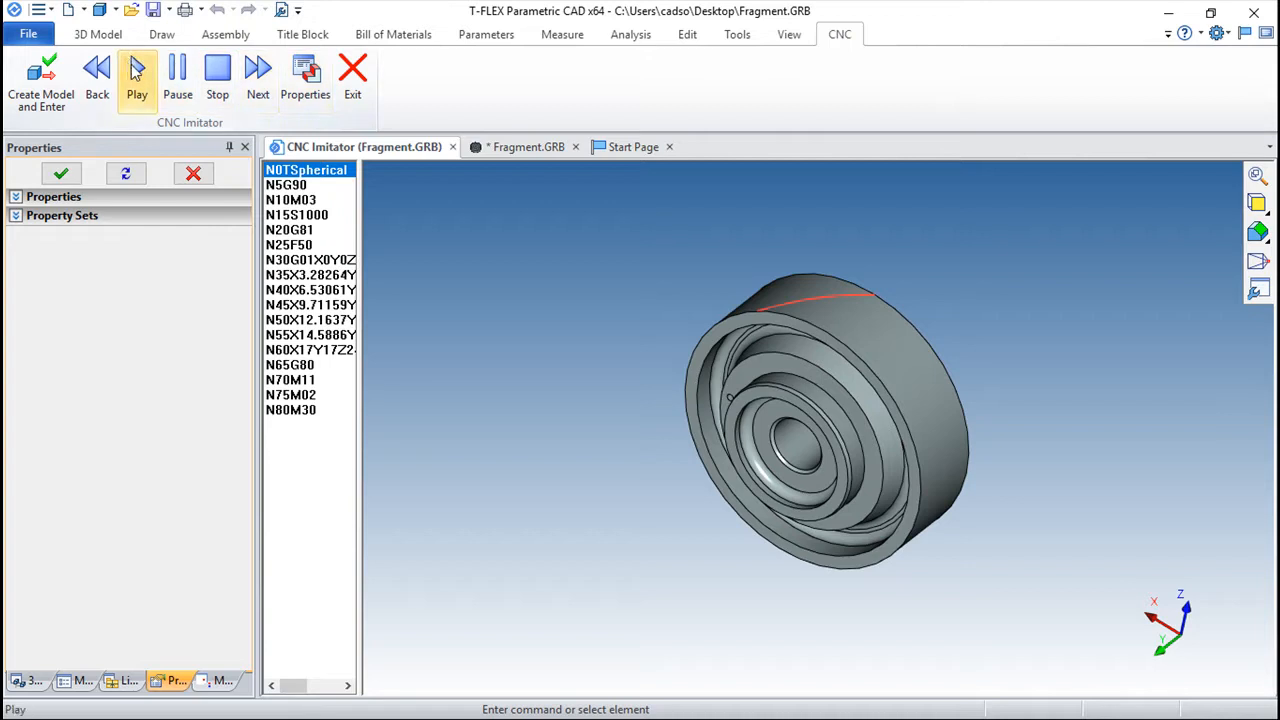
{"action": "left_click", "coordinate": [137, 80]}
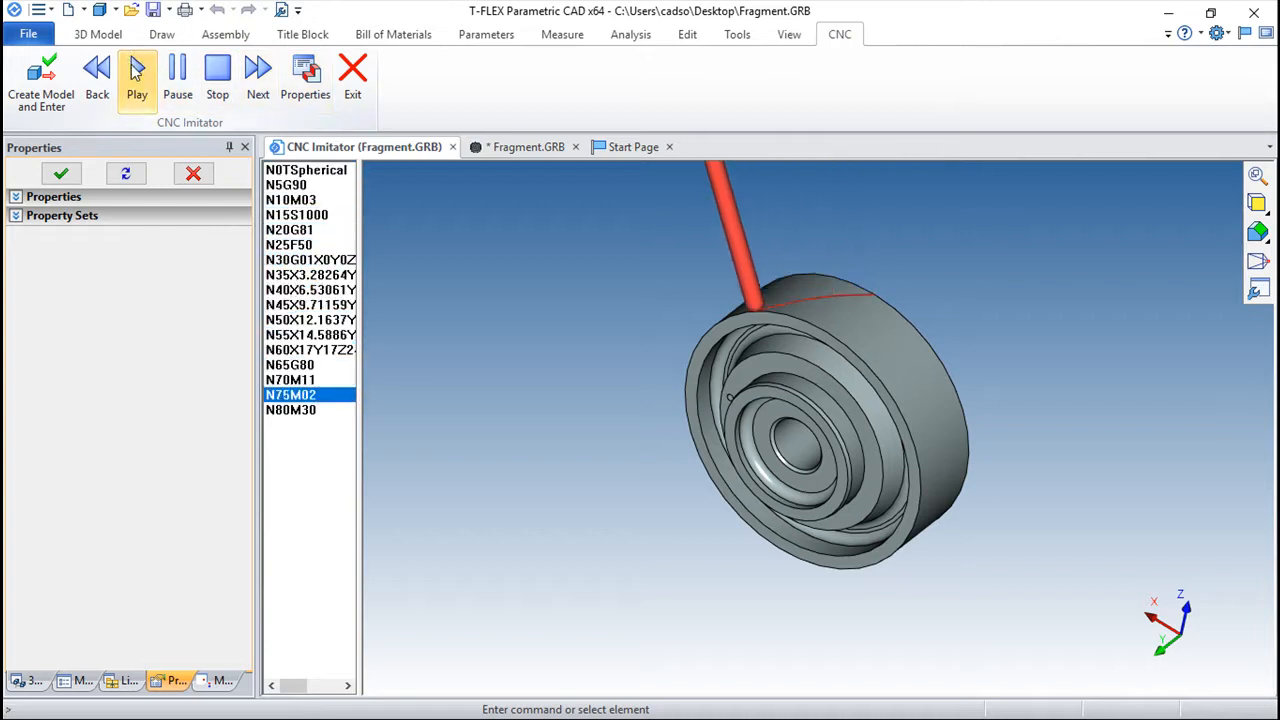
{"action": "left_click_drag", "start_coordinate": [1000, 438], "coordinate": [1008, 345]}
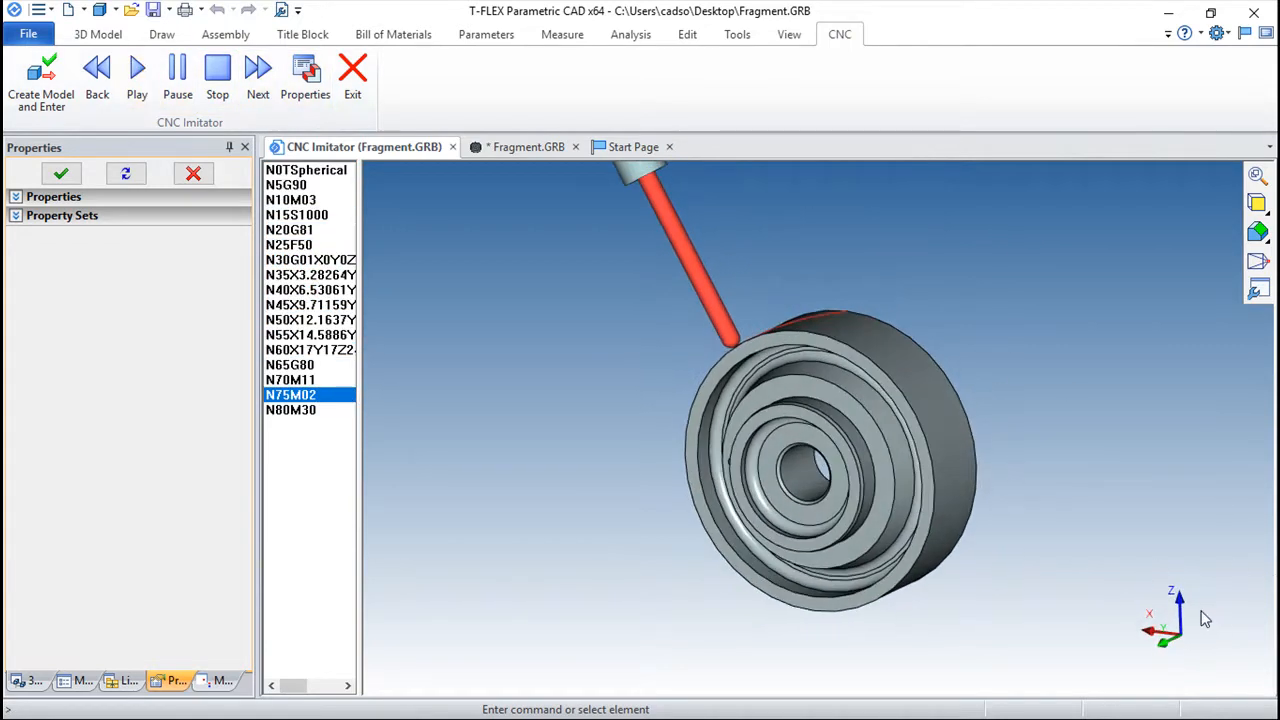
{"action": "left_click_drag", "start_coordinate": [1034, 535], "coordinate": [950, 557]}
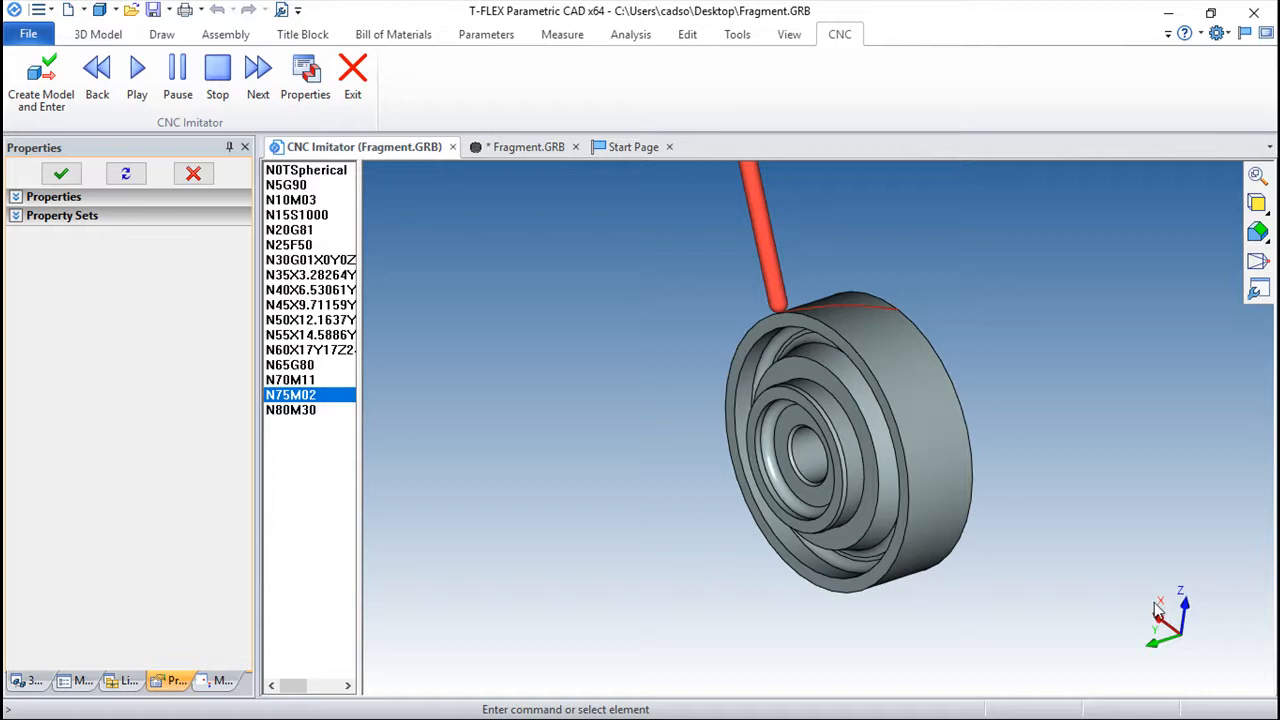
{"action": "left_click_drag", "start_coordinate": [951, 563], "coordinate": [899, 462]}
{"action": "left_click", "coordinate": [352, 70]}
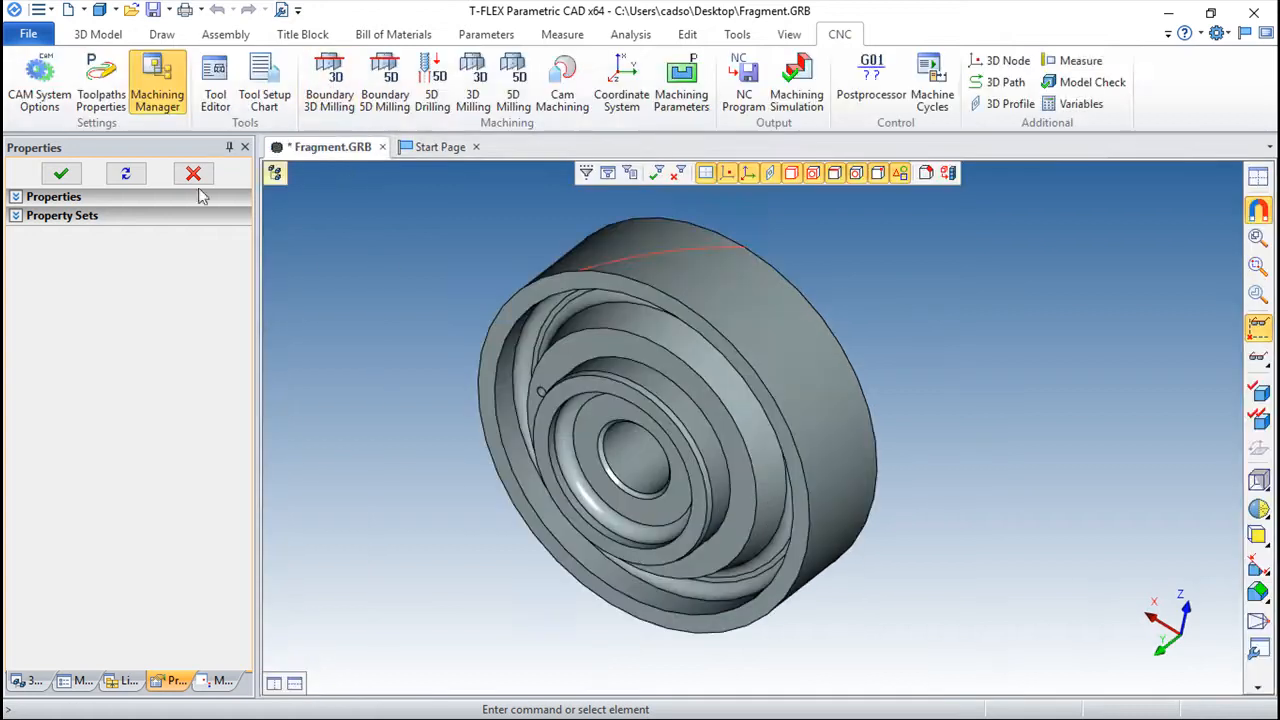
Edit Toolpath1 and set its yaw angle to 60, keeping the 30 tilt angle
{"action": "left_click", "coordinate": [222, 681]}
{"action": "double_click", "coordinate": [98, 190]}
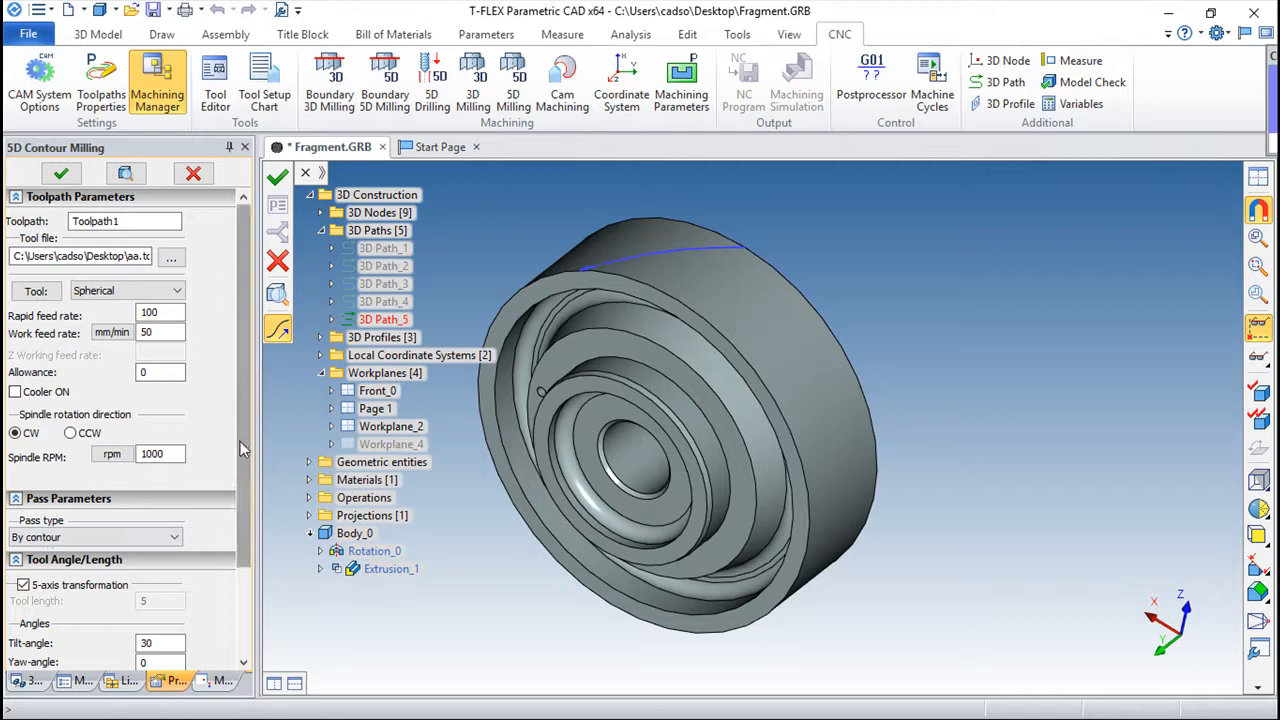
{"action": "scroll", "coordinate": [175, 520], "scroll_direction": "down", "scroll_amount": 3}
{"action": "double_click", "coordinate": [157, 547]}
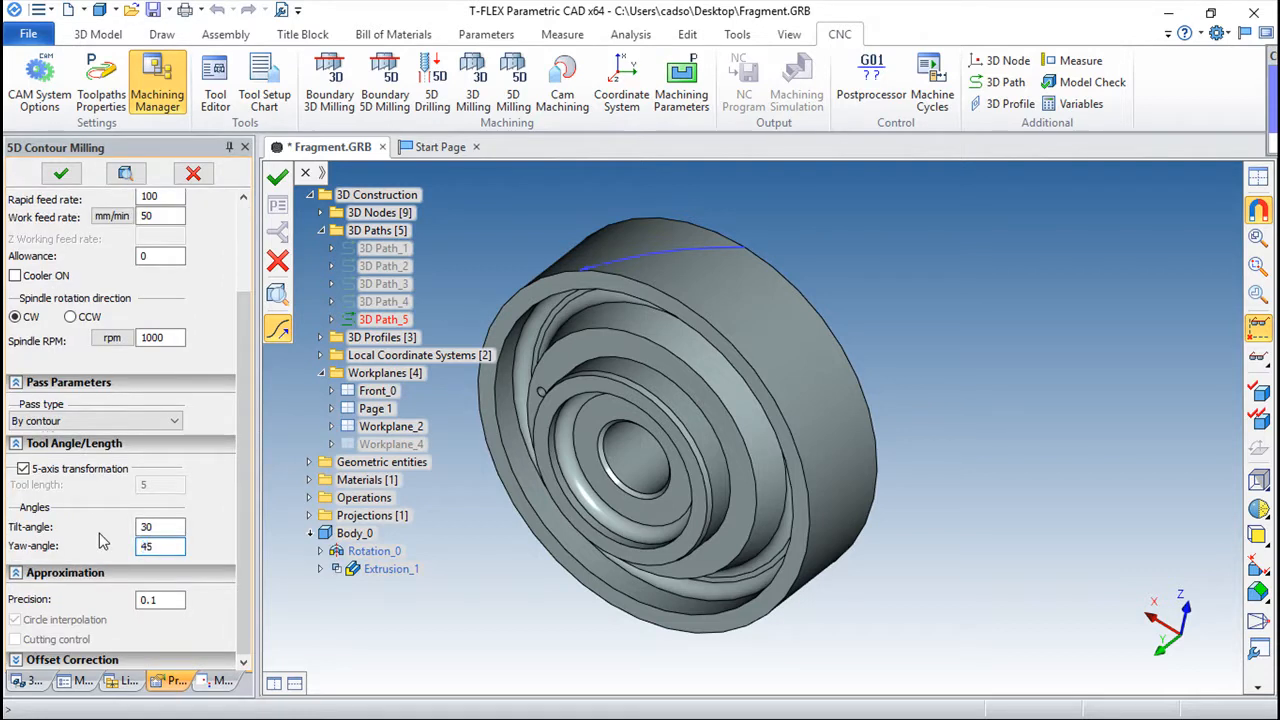
{"action": "key", "text": "BackSpace"}
{"action": "key", "text": "BackSpace"}
{"action": "type", "text": "60"}
{"action": "left_click", "coordinate": [278, 176]}
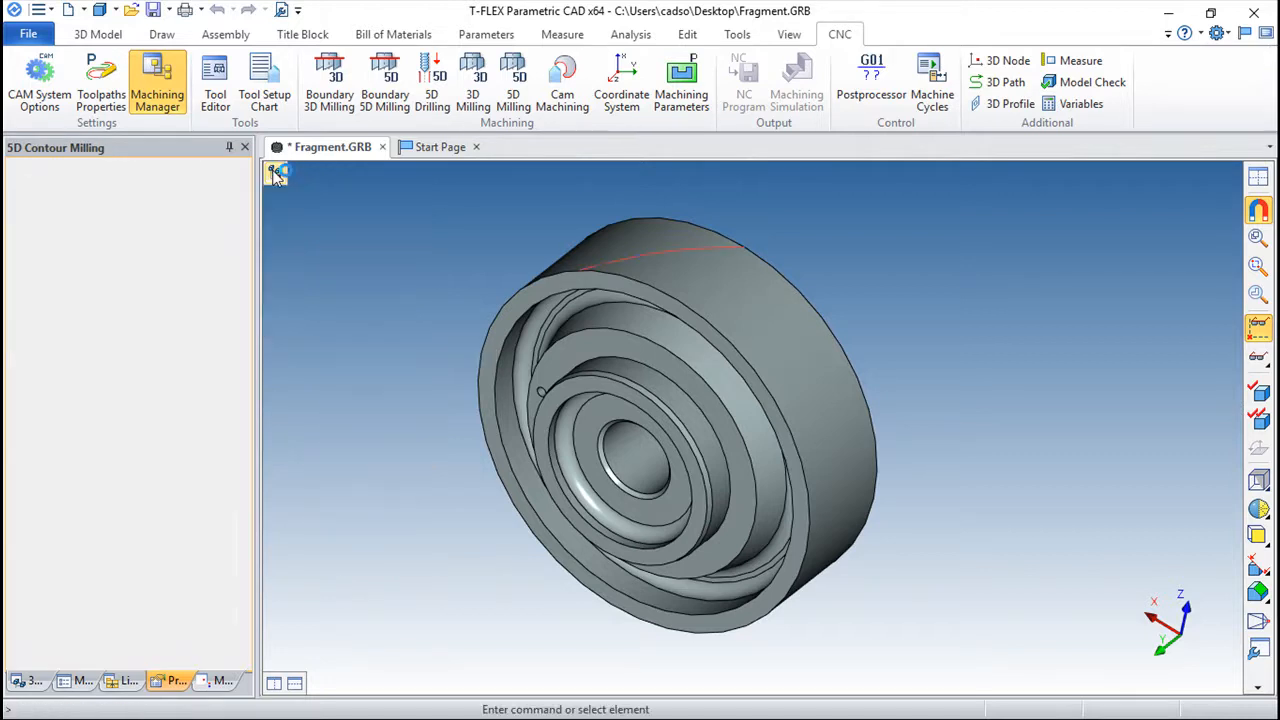
Simulate the machining with the tilted and yawed tool, inspect its orientation from several sides of the wheel, and exit the simulation
{"action": "left_click", "coordinate": [796, 86]}
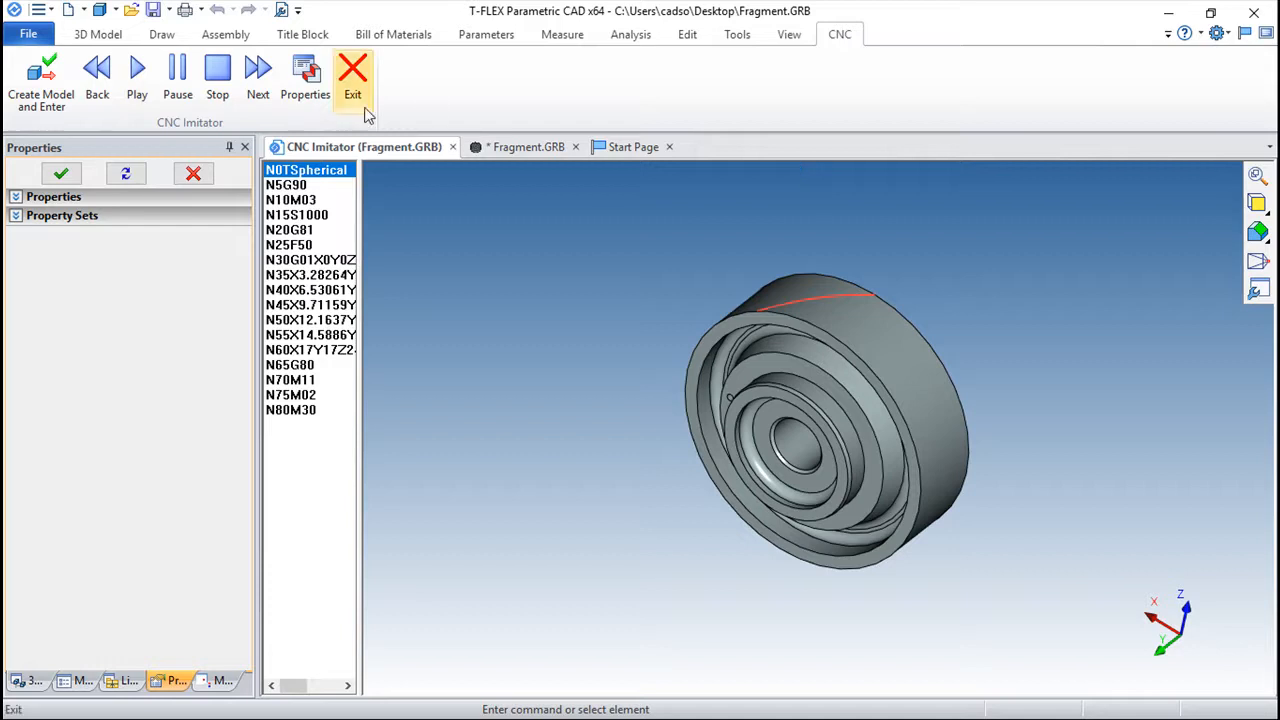
{"action": "left_click", "coordinate": [135, 75]}
{"action": "left_click_drag", "start_coordinate": [751, 428], "coordinate": [529, 420]}
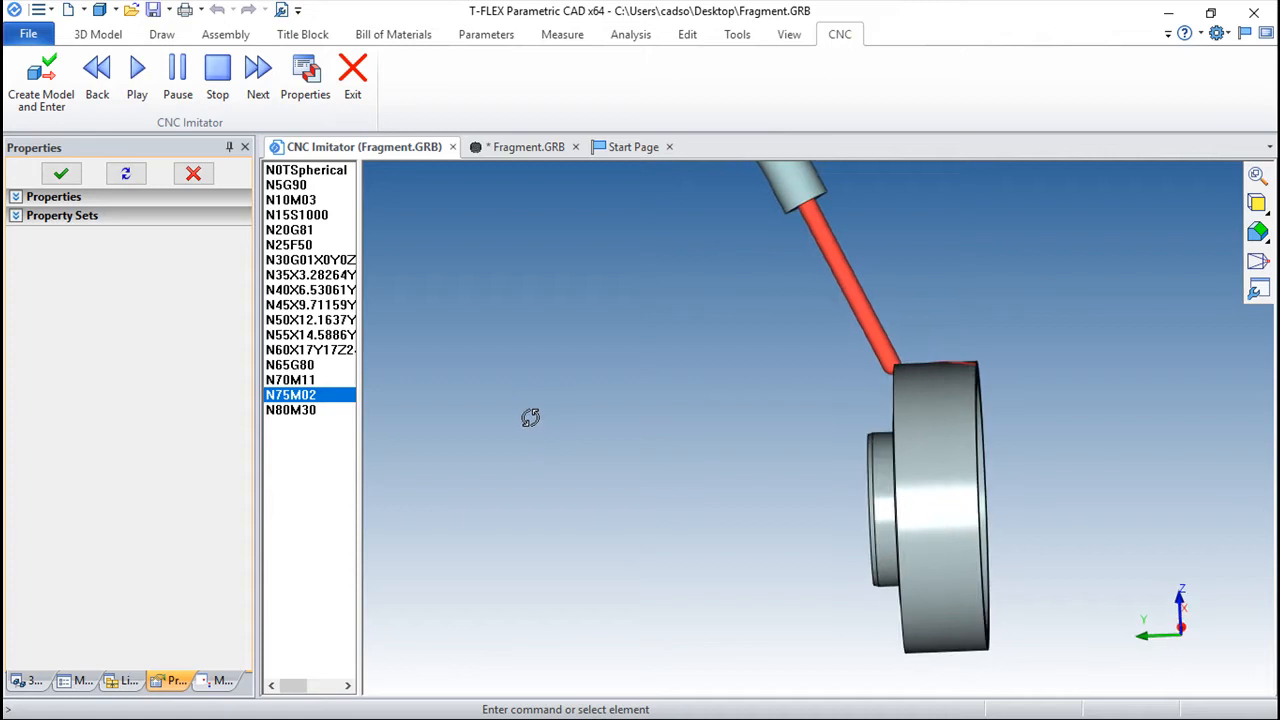
{"action": "left_click_drag", "start_coordinate": [1218, 656], "coordinate": [1226, 672]}
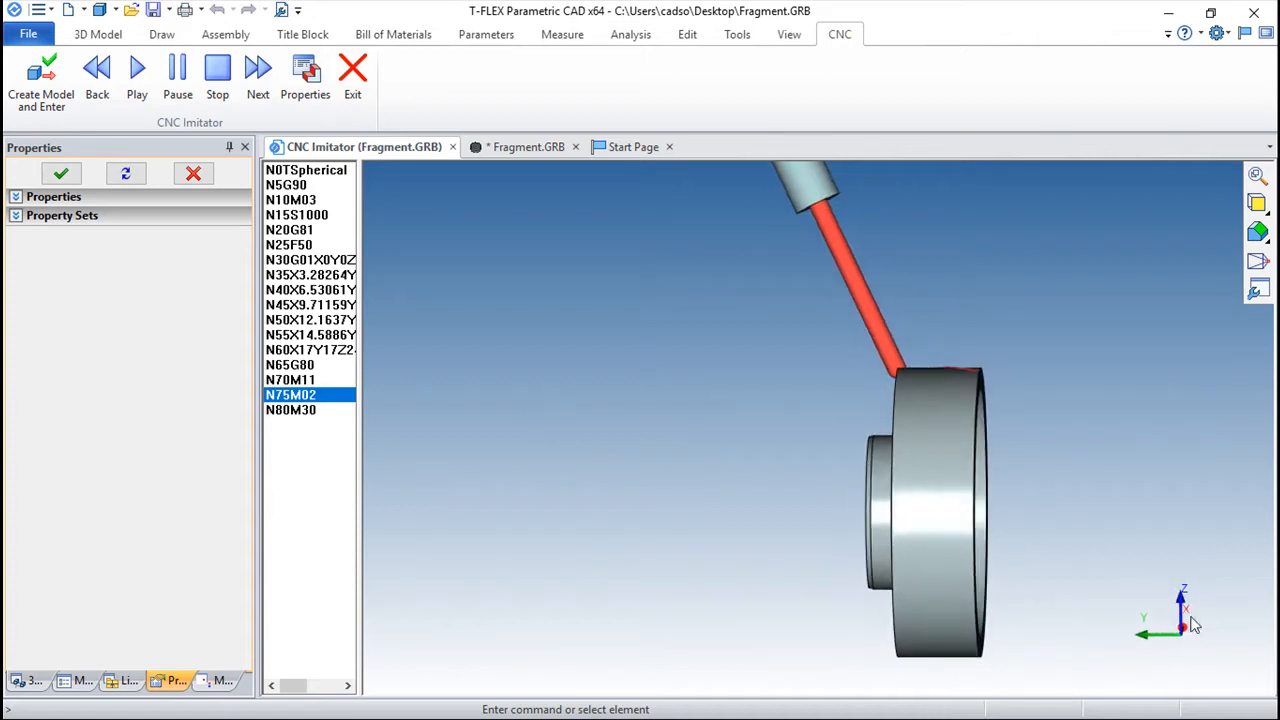
{"action": "left_click_drag", "start_coordinate": [1192, 592], "coordinate": [673, 490]}
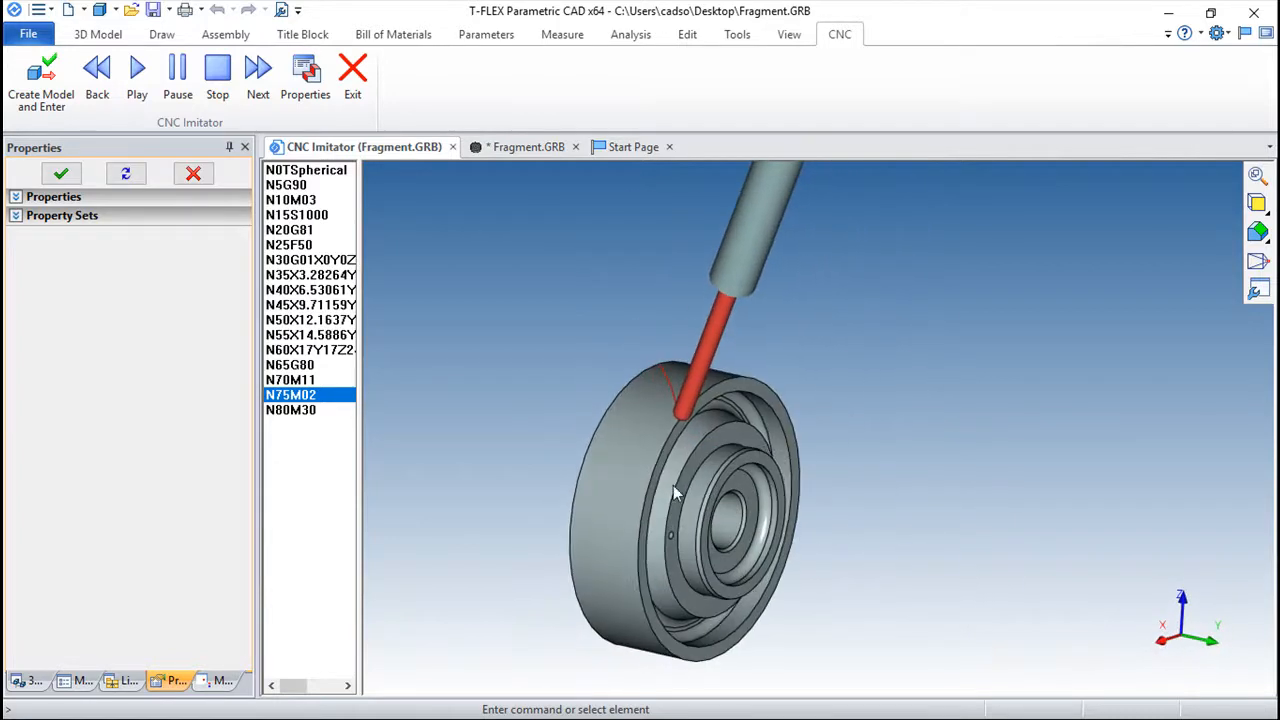
{"action": "left_click_drag", "start_coordinate": [790, 565], "coordinate": [816, 313]}
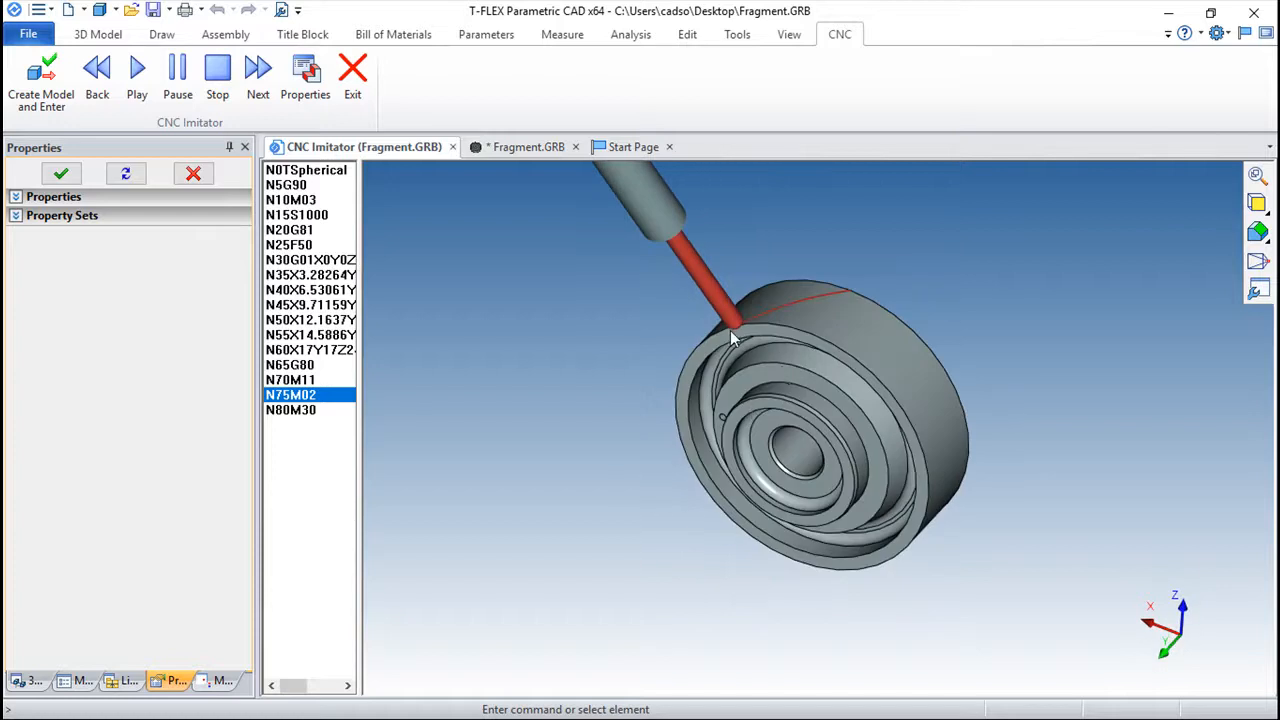
{"action": "left_click", "coordinate": [352, 75]}
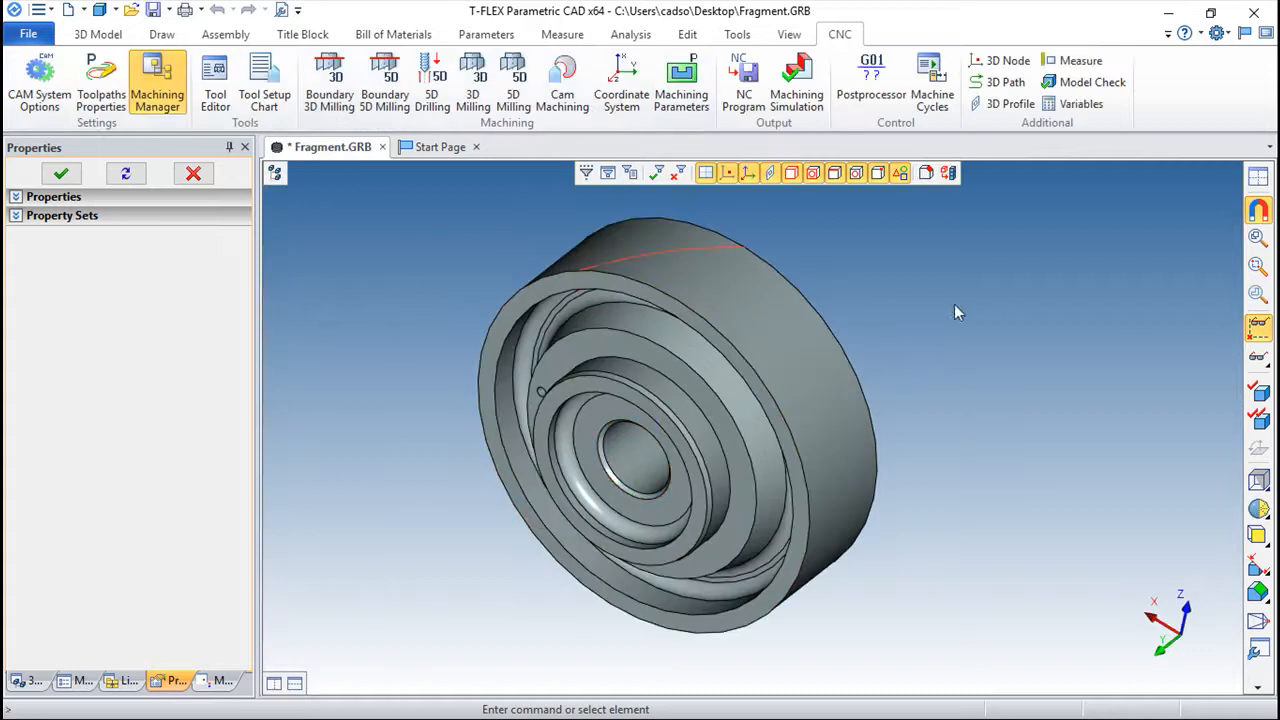
{"action": "left_click_drag", "start_coordinate": [923, 289], "coordinate": [856, 329]}
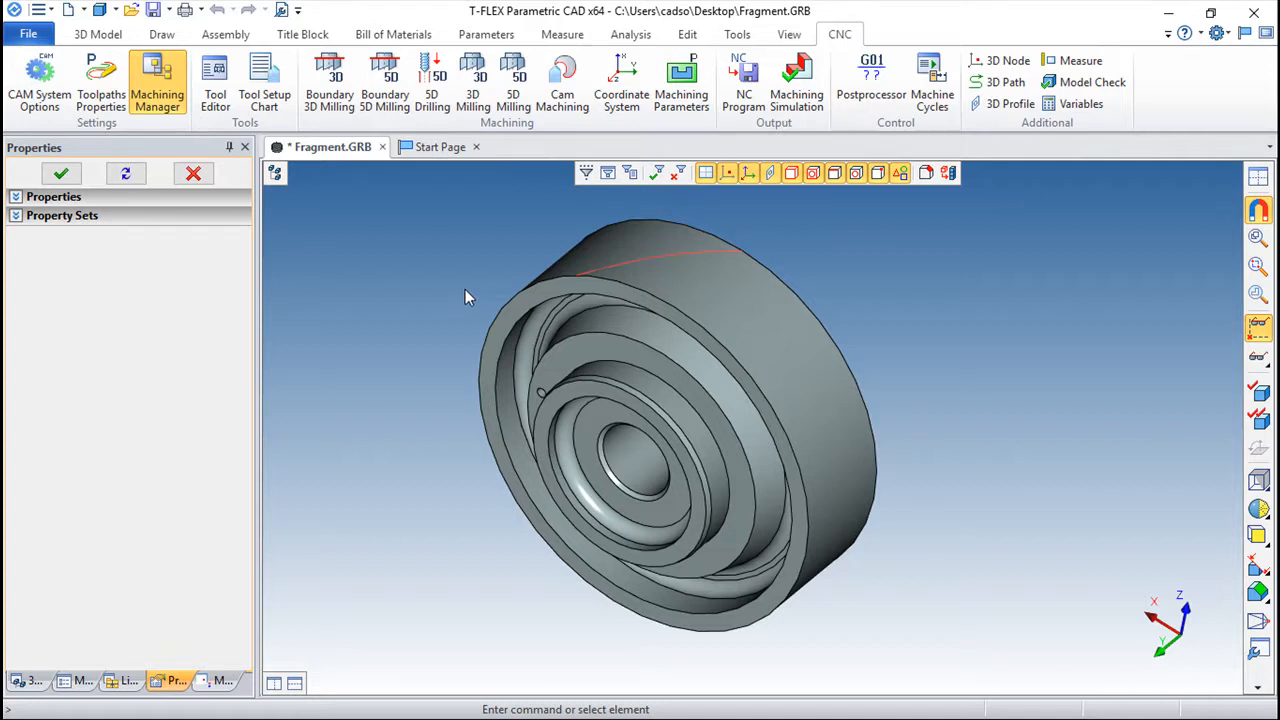
{"action": "right_click_drag", "start_coordinate": [918, 667], "coordinate": [883, 634]}
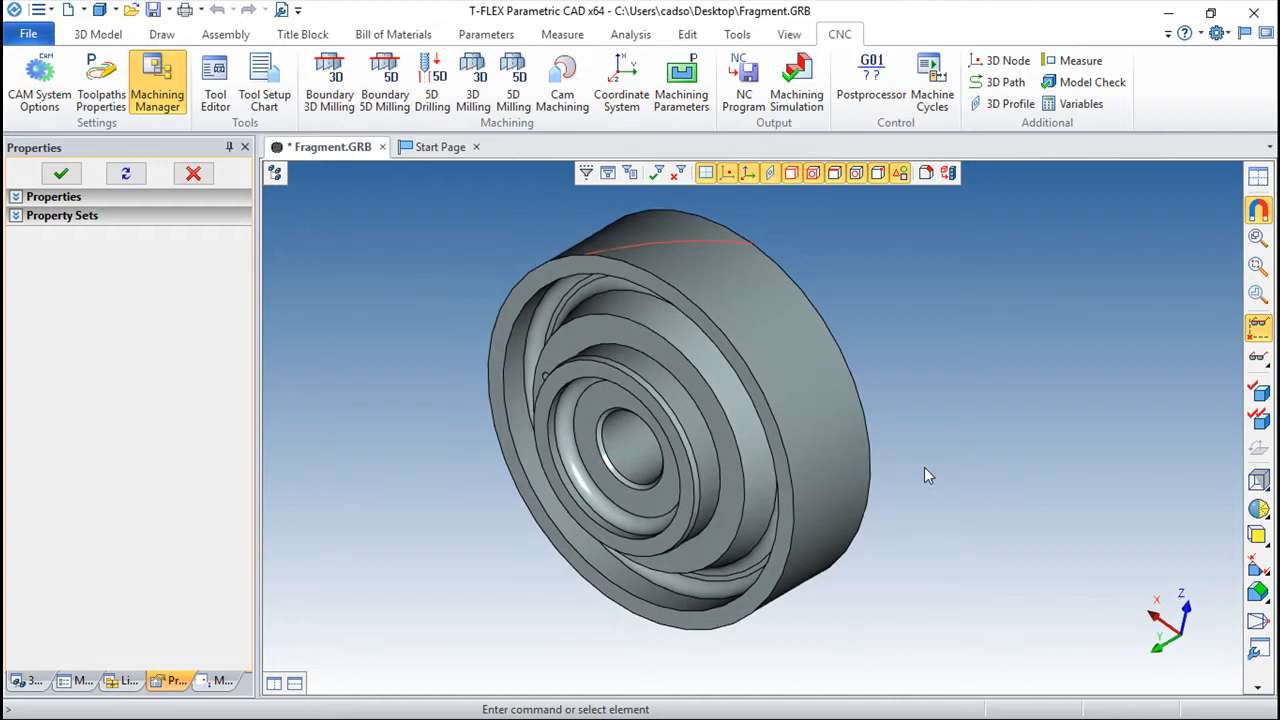